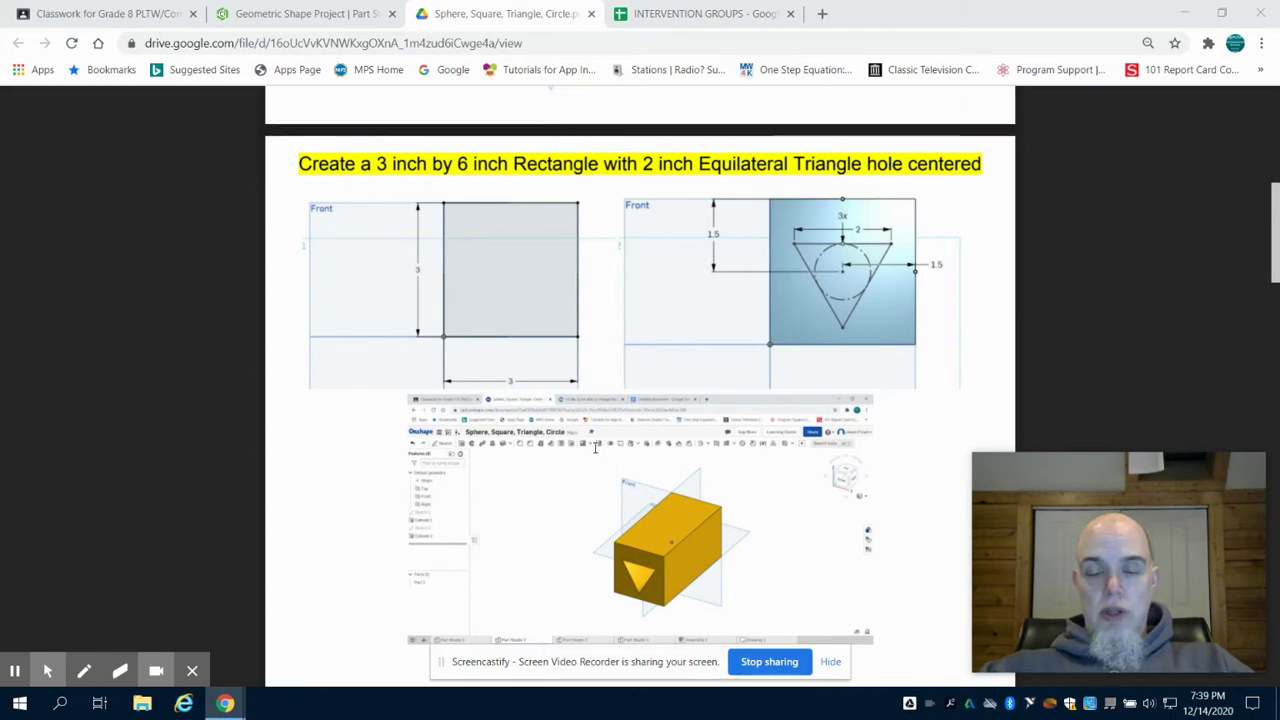
# Step: Review the 2 by 8 inch triangle-with-circular-hole slide, then return to the Geometric Shape Project
pyautogui.scroll(-6, 595, 447)
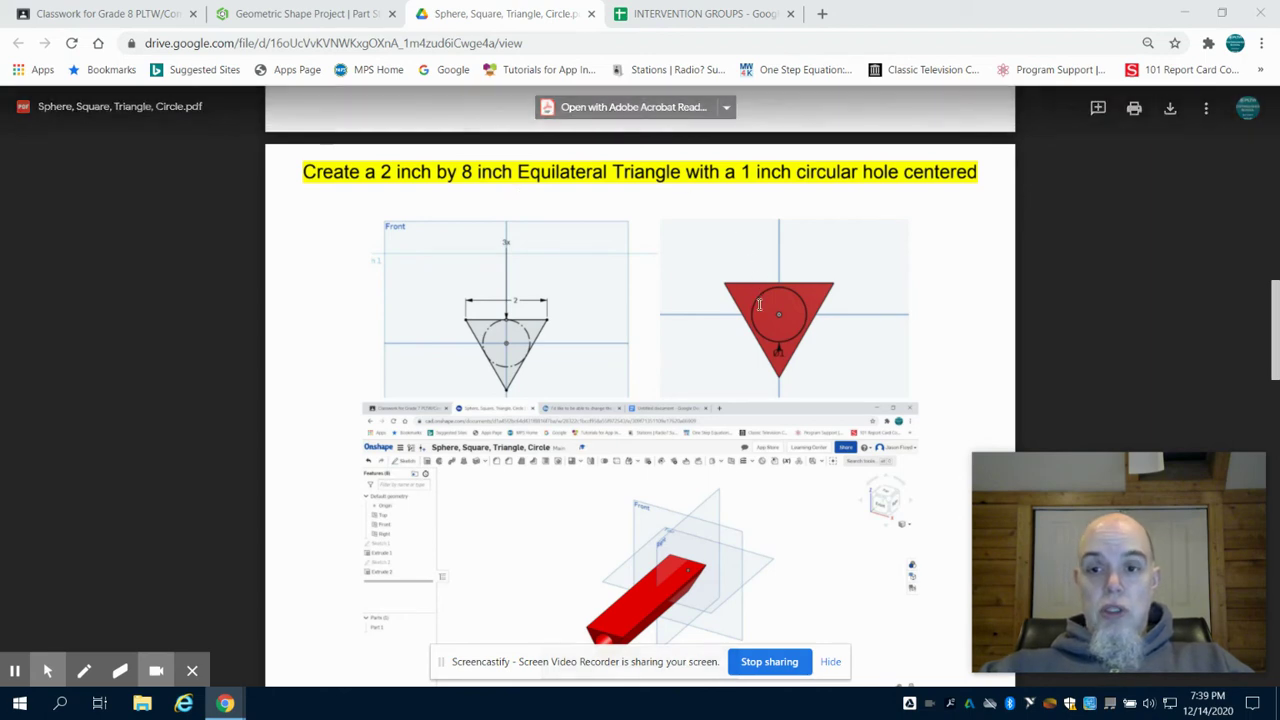
pyautogui.click(340, 16)
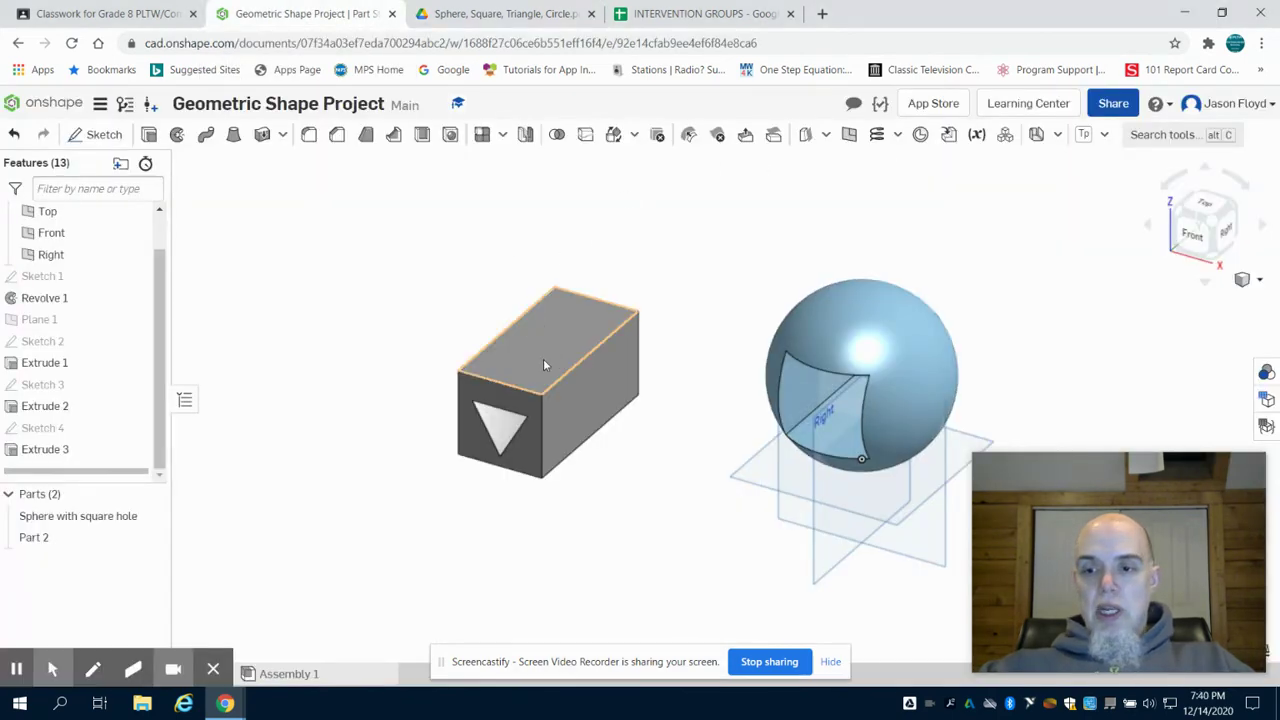
# Step: Draw a three-sided inscribed polygon on the Front plane below the triangle-hole block
pyautogui.click(98, 131)
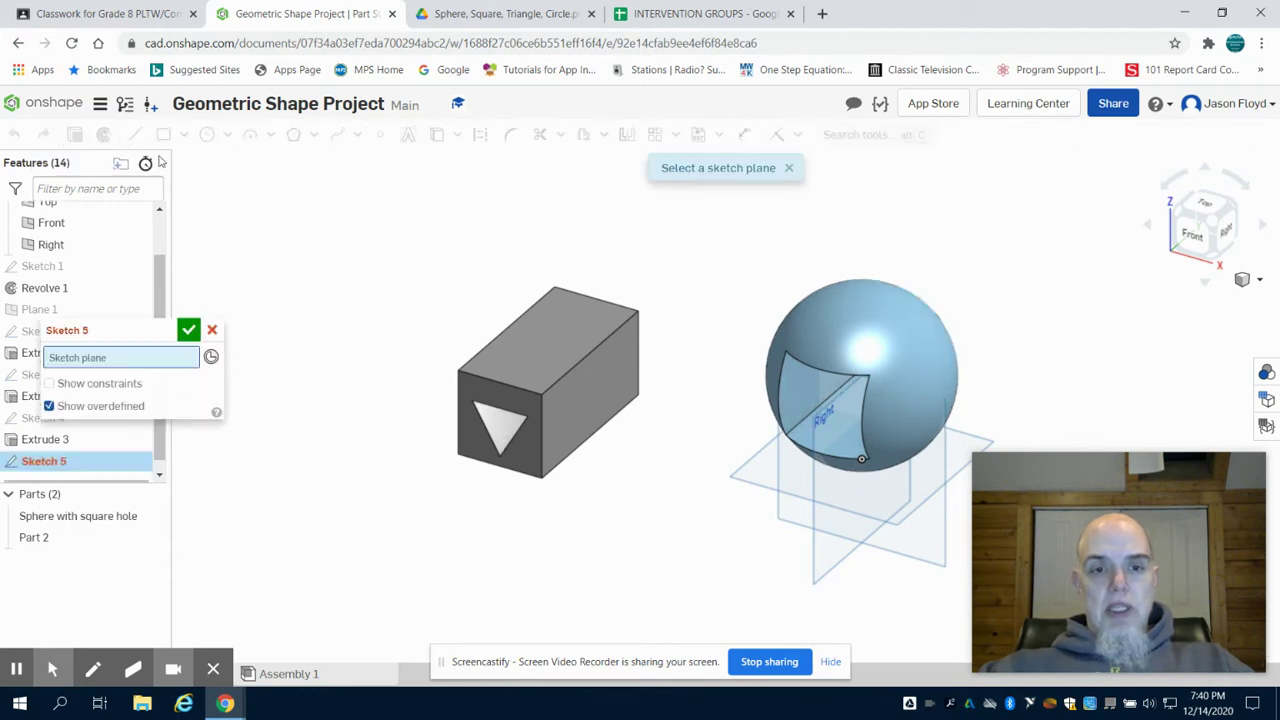
pyautogui.click(933, 530)
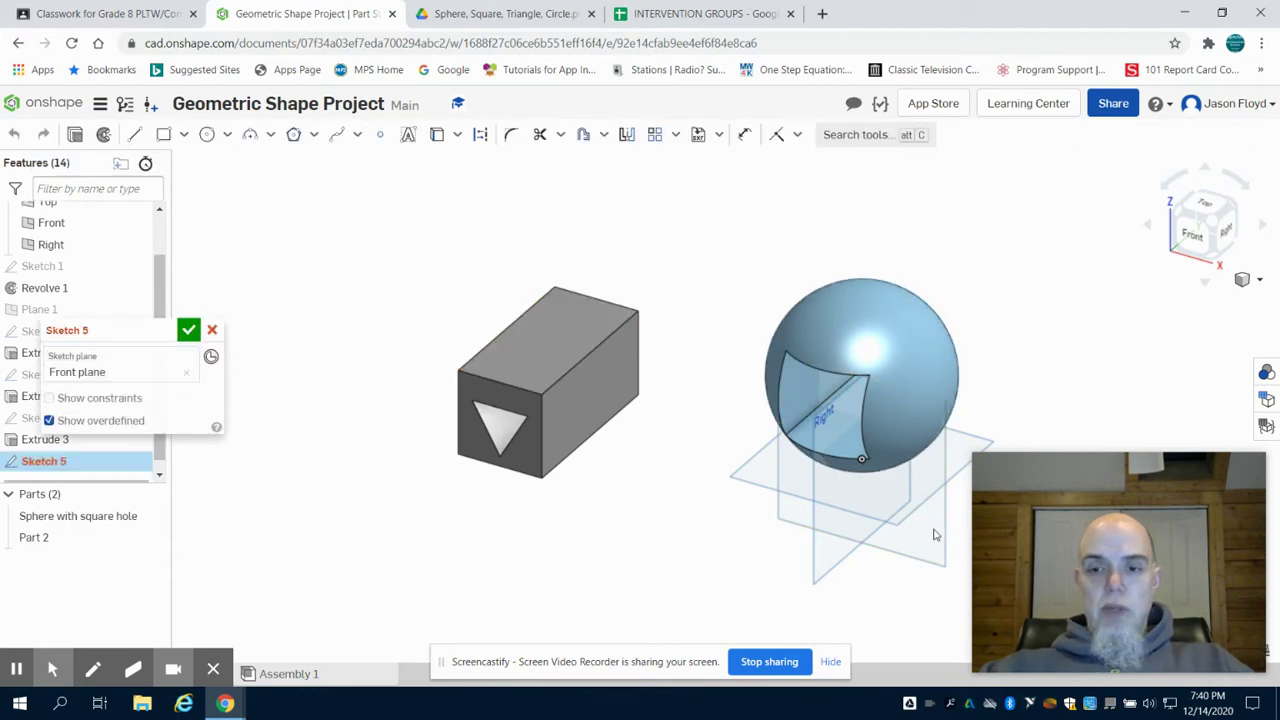
pyautogui.click(1201, 236)
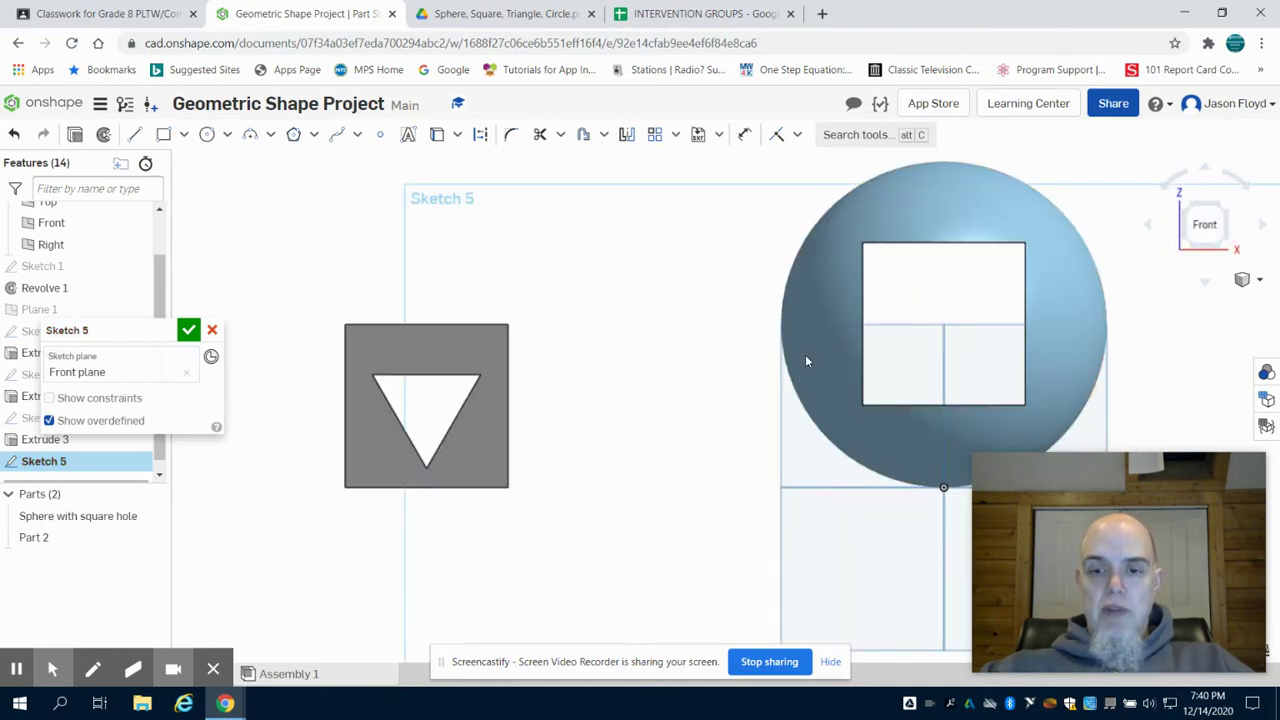
pyautogui.scroll(-3, 700, 490)
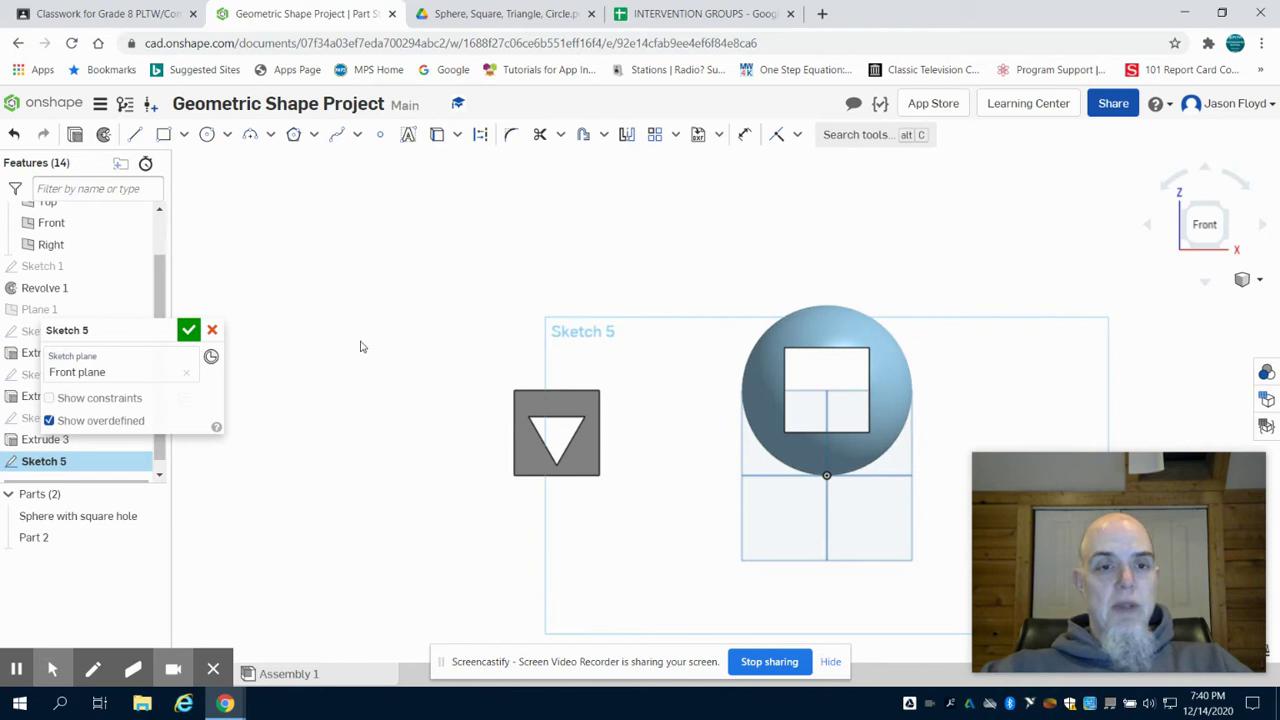
pyautogui.click(292, 134)
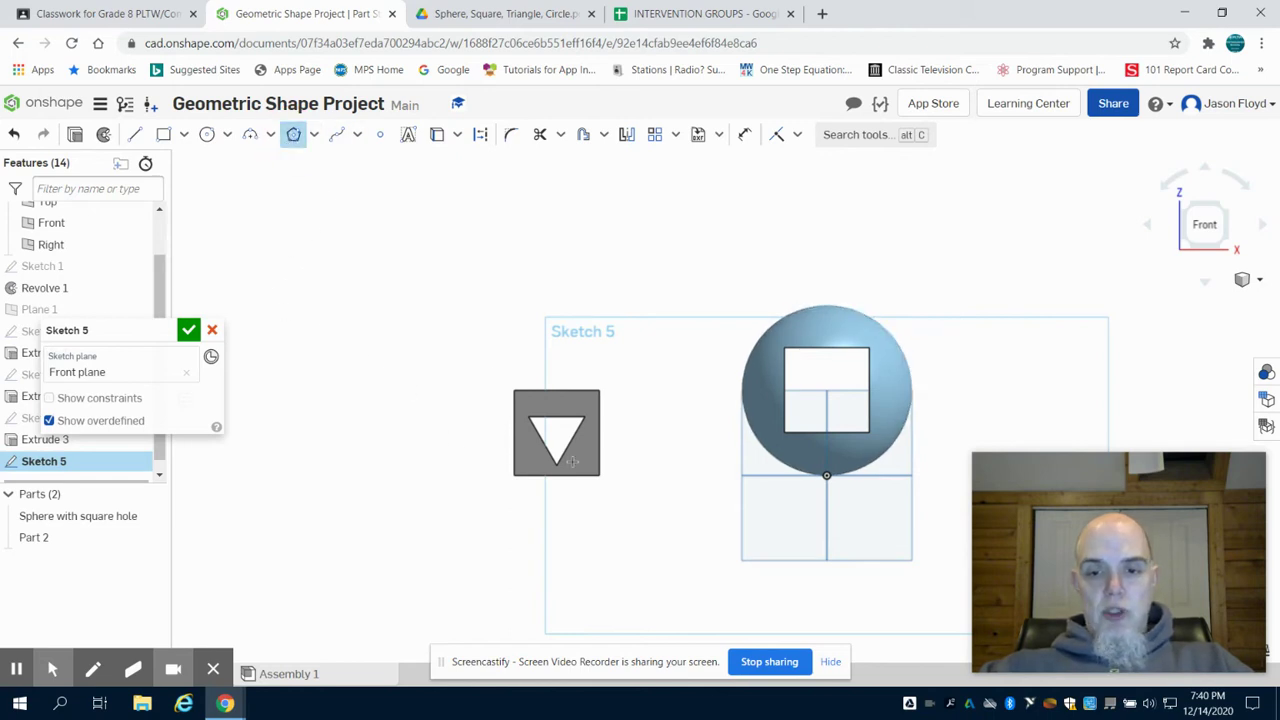
pyautogui.click(611, 574)
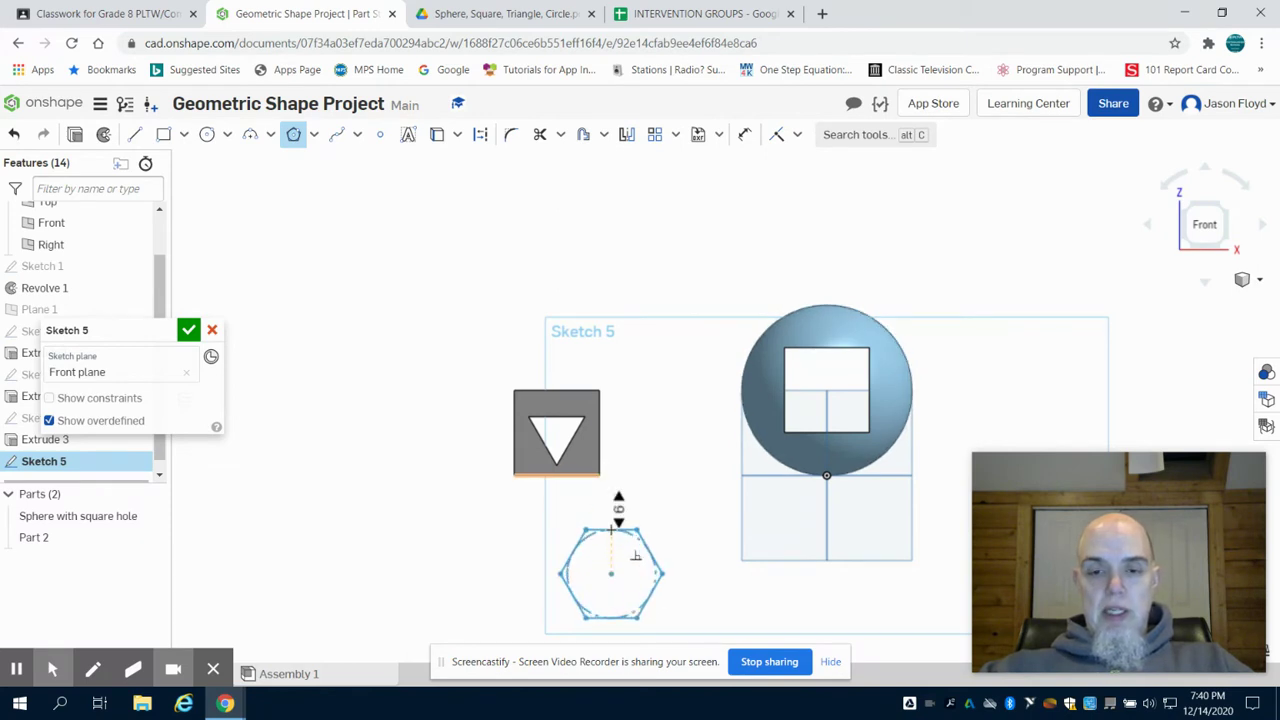
pyautogui.press('Down')
pyautogui.press('Down')
pyautogui.press('Down')
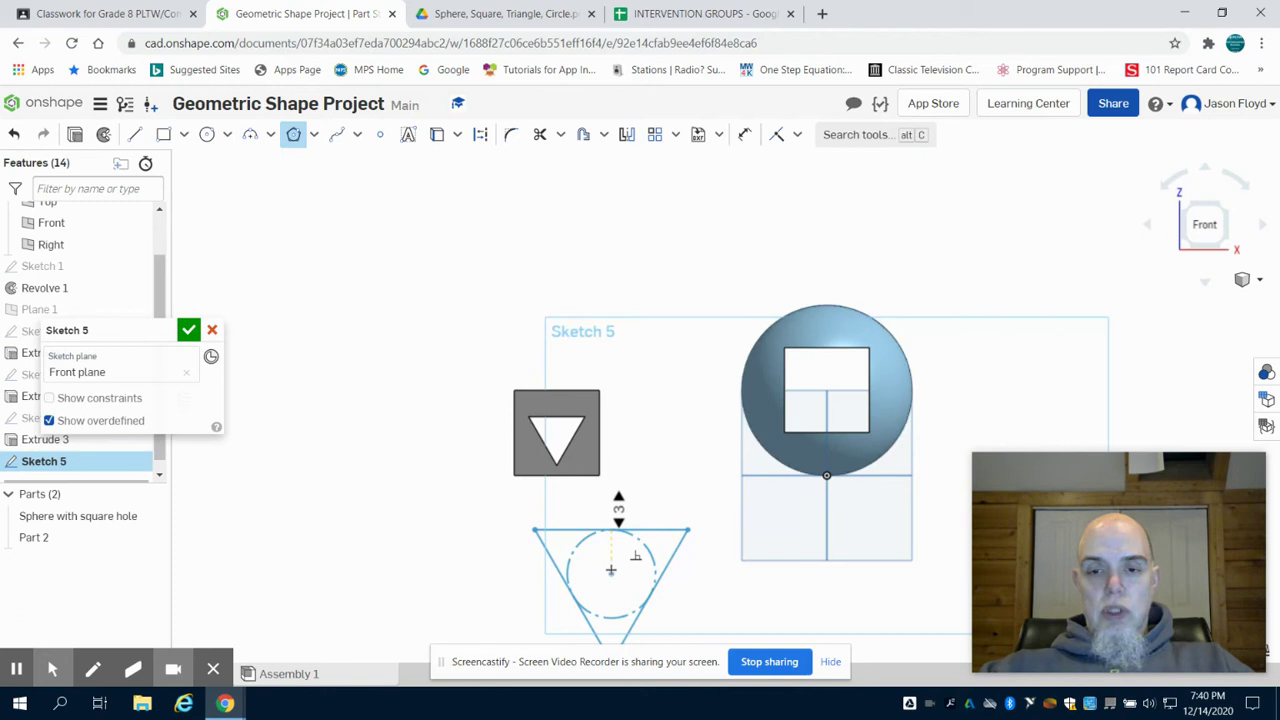
pyautogui.click(610, 570)
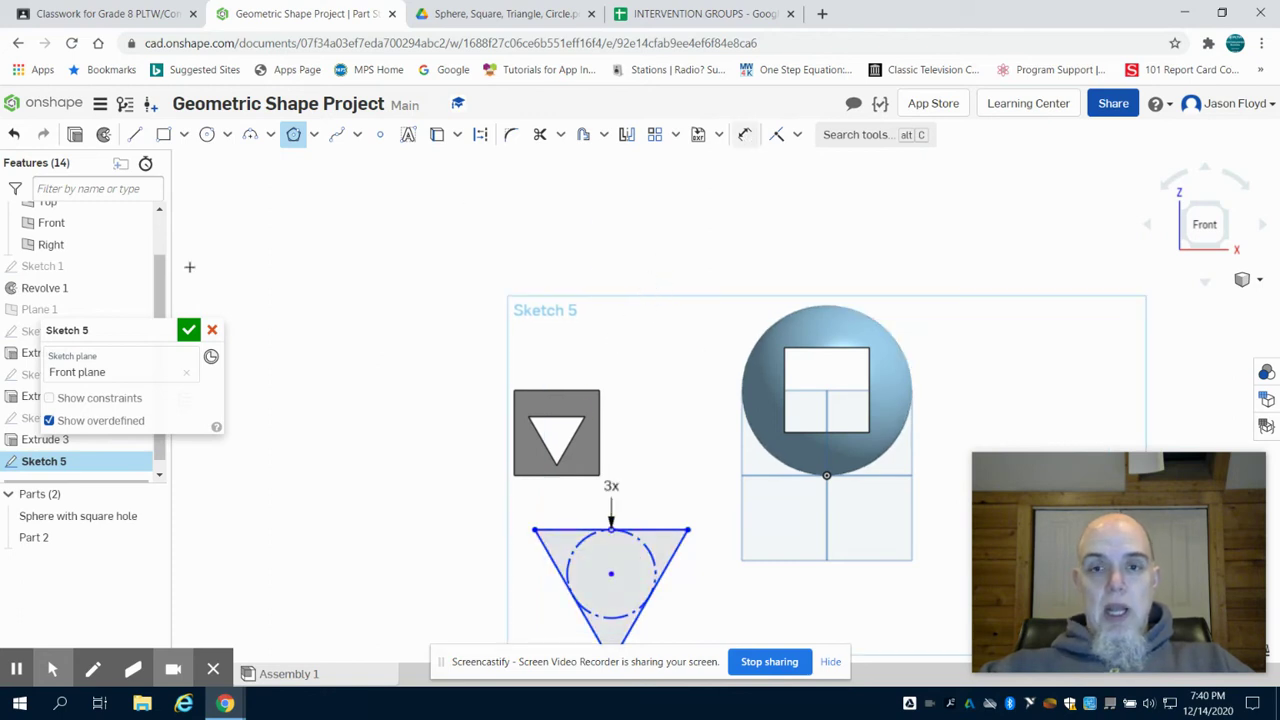
# Step: Dimension the triangle's top edge to 2 in
pyautogui.click(744, 134)
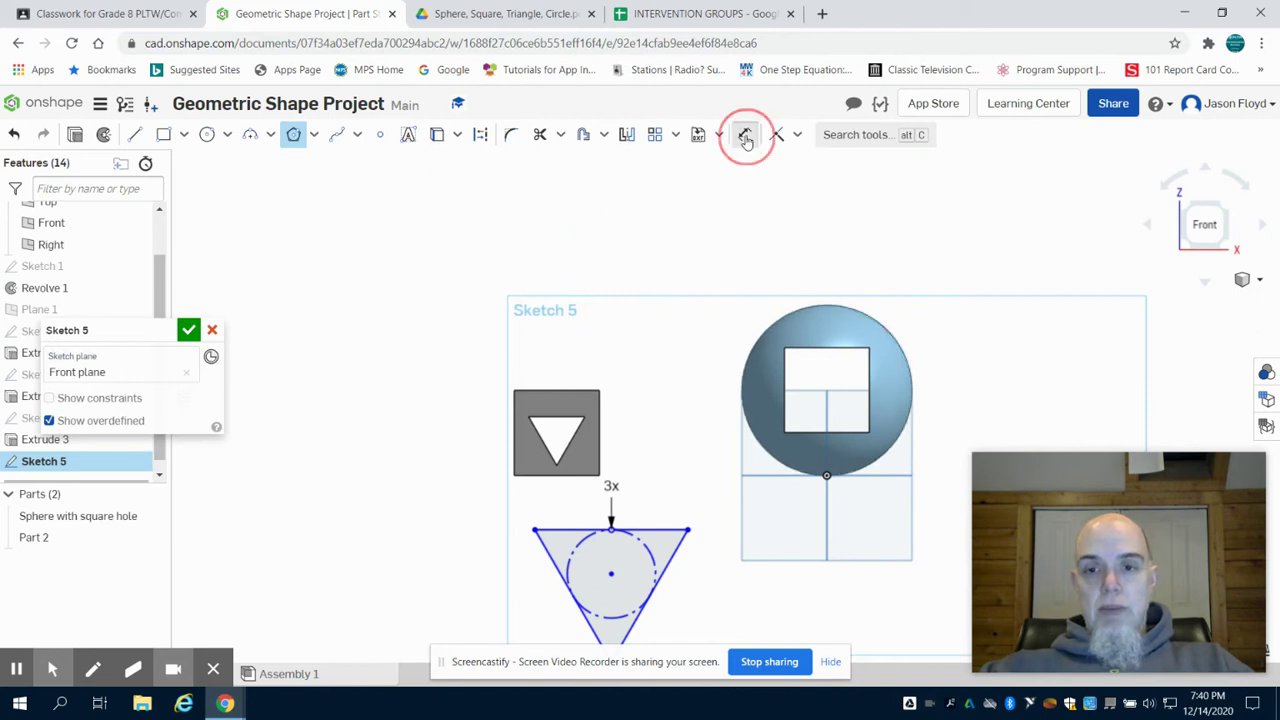
pyautogui.click(650, 528)
pyautogui.click(650, 502)
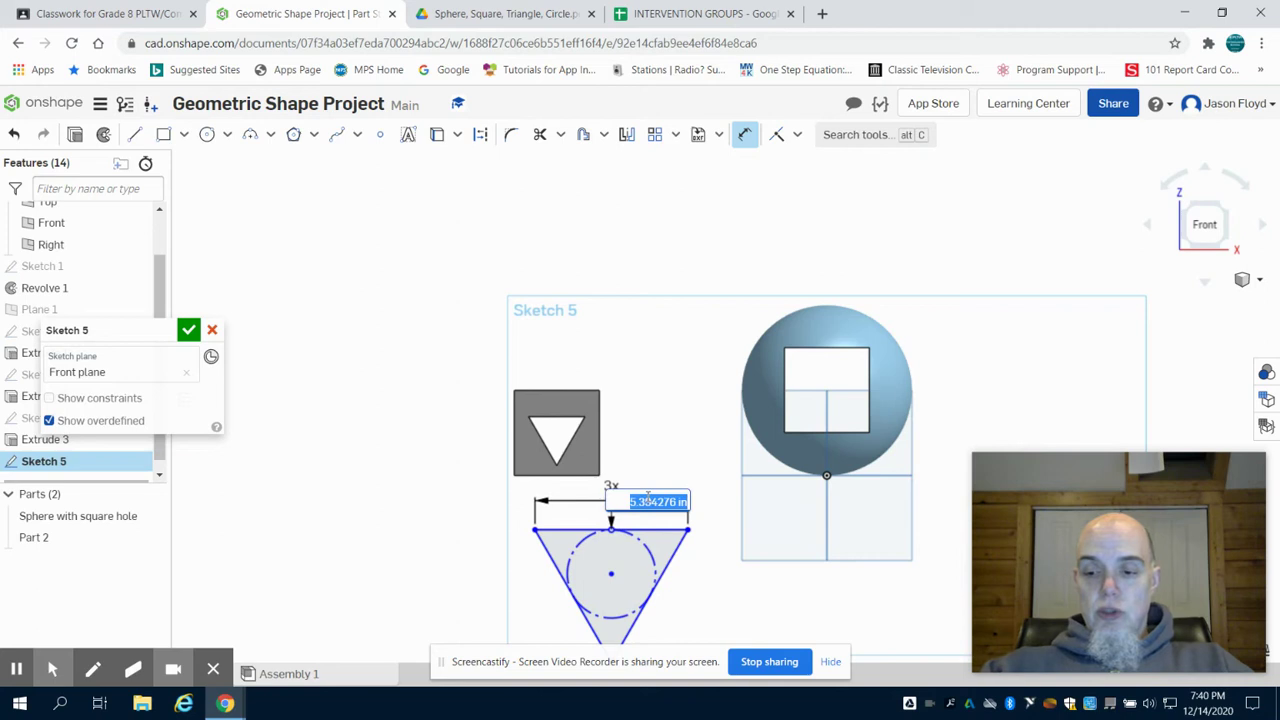
pyautogui.write('2')
pyautogui.press('Return')
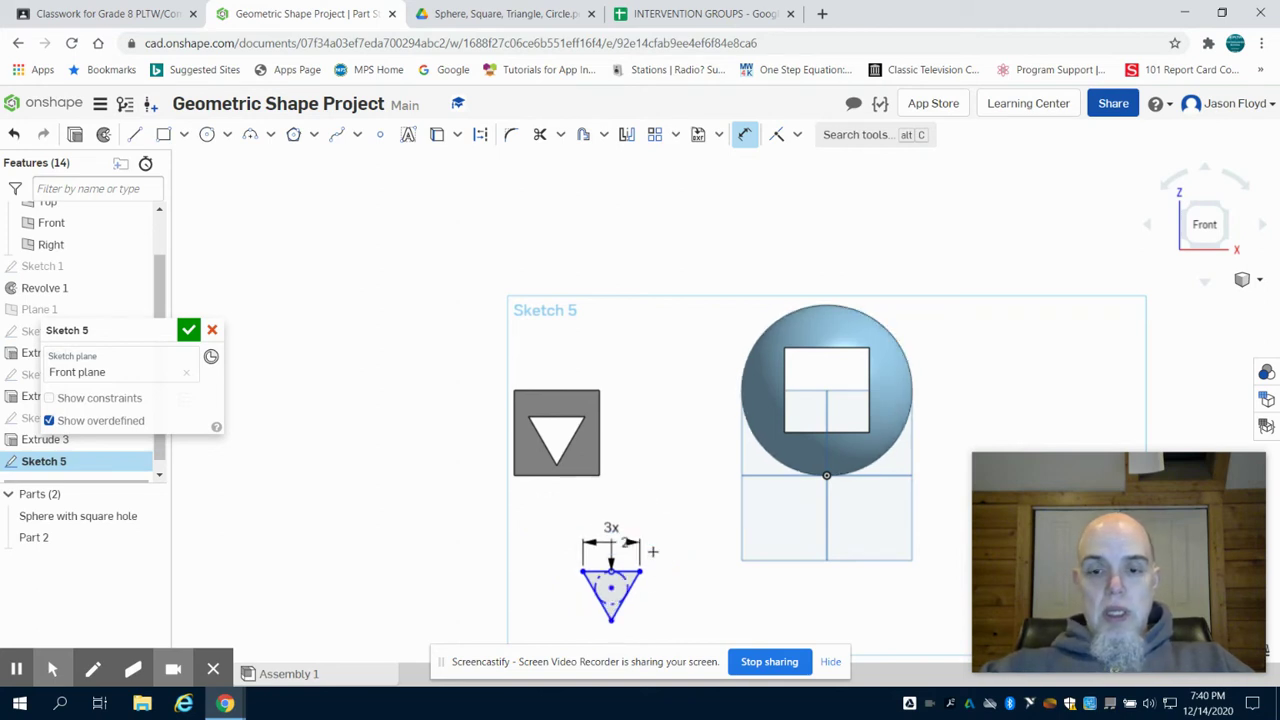
pyautogui.scroll(3, 640, 609)
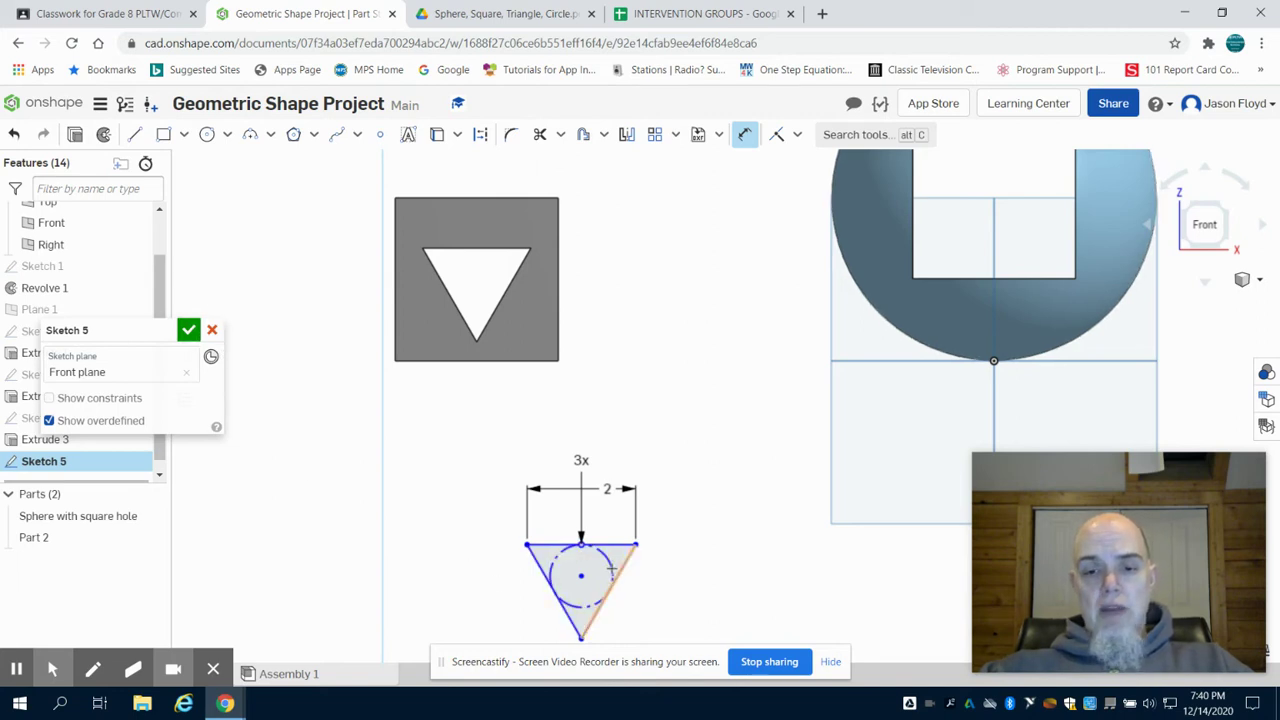
# Step: Add a 1 inch circle at the triangle's centre, close Sketch 5, and start Extrude 4
pyautogui.click(206, 134)
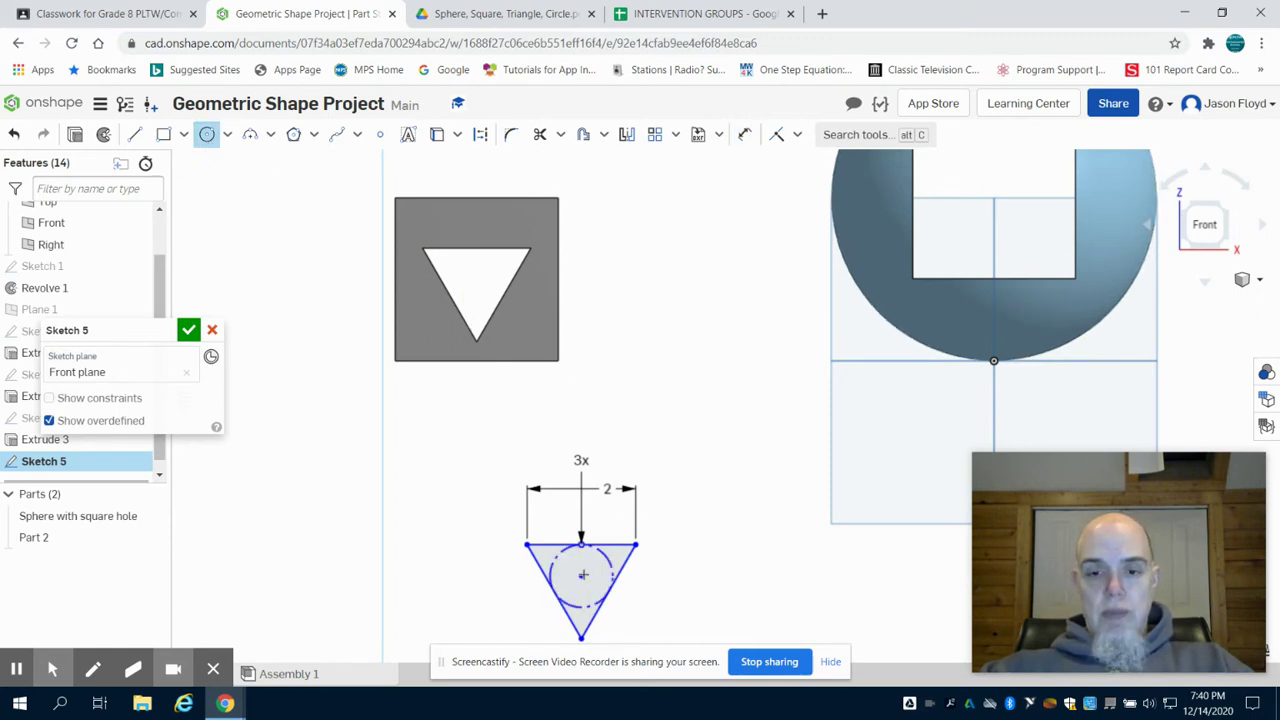
pyautogui.click(582, 575)
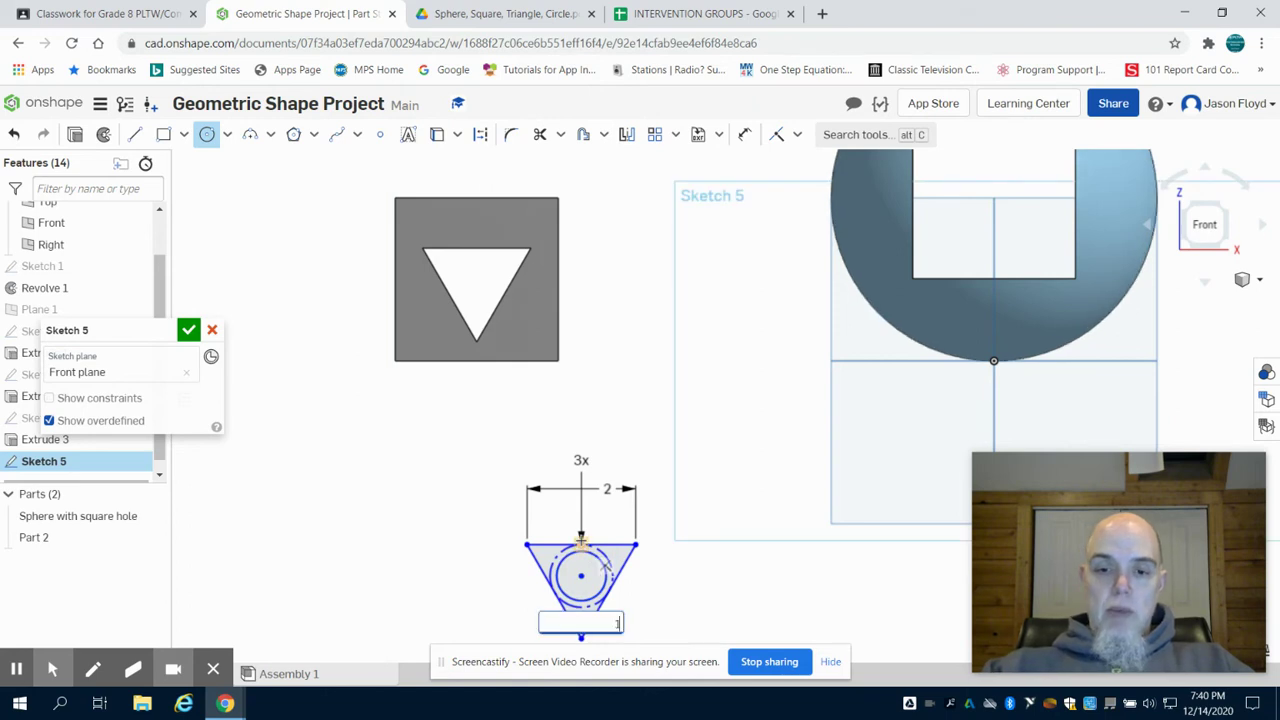
pyautogui.click(603, 566)
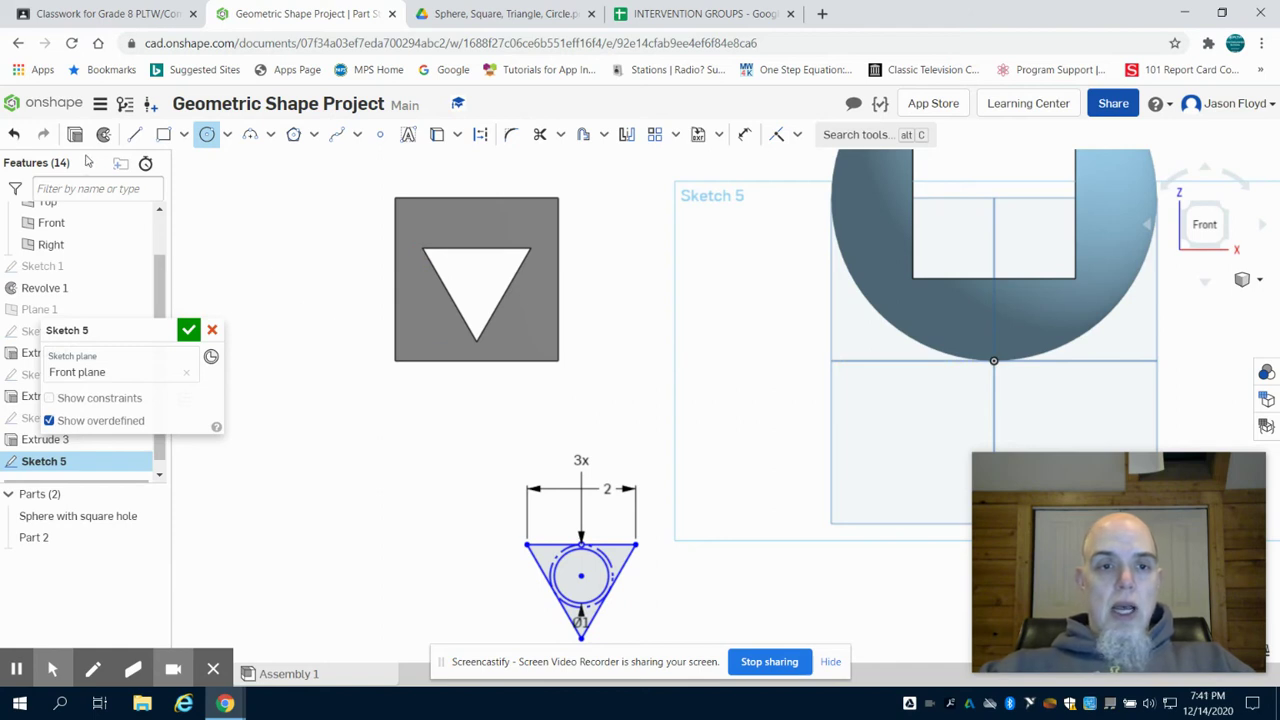
pyautogui.hotkey('shift', 'e')
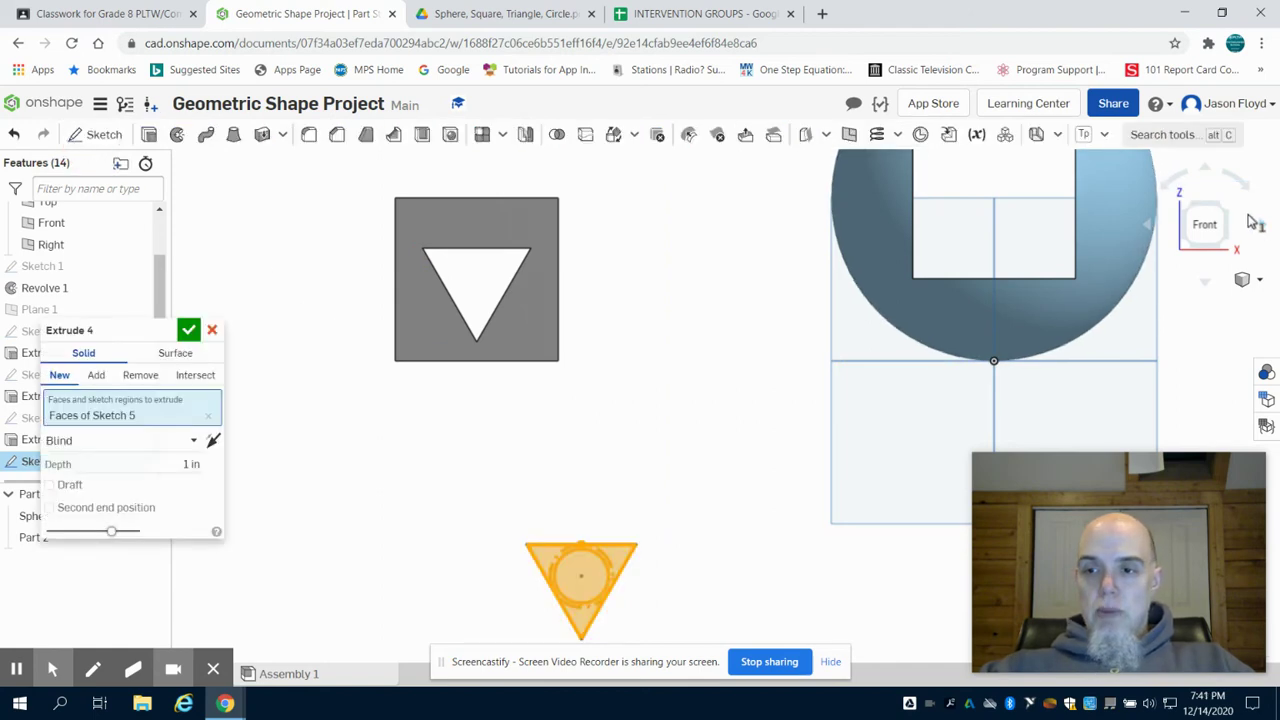
# Step: Set Extrude 4's depth to 8 in and accept it, creating Part 3 with a round hole
pyautogui.click(1230, 209)
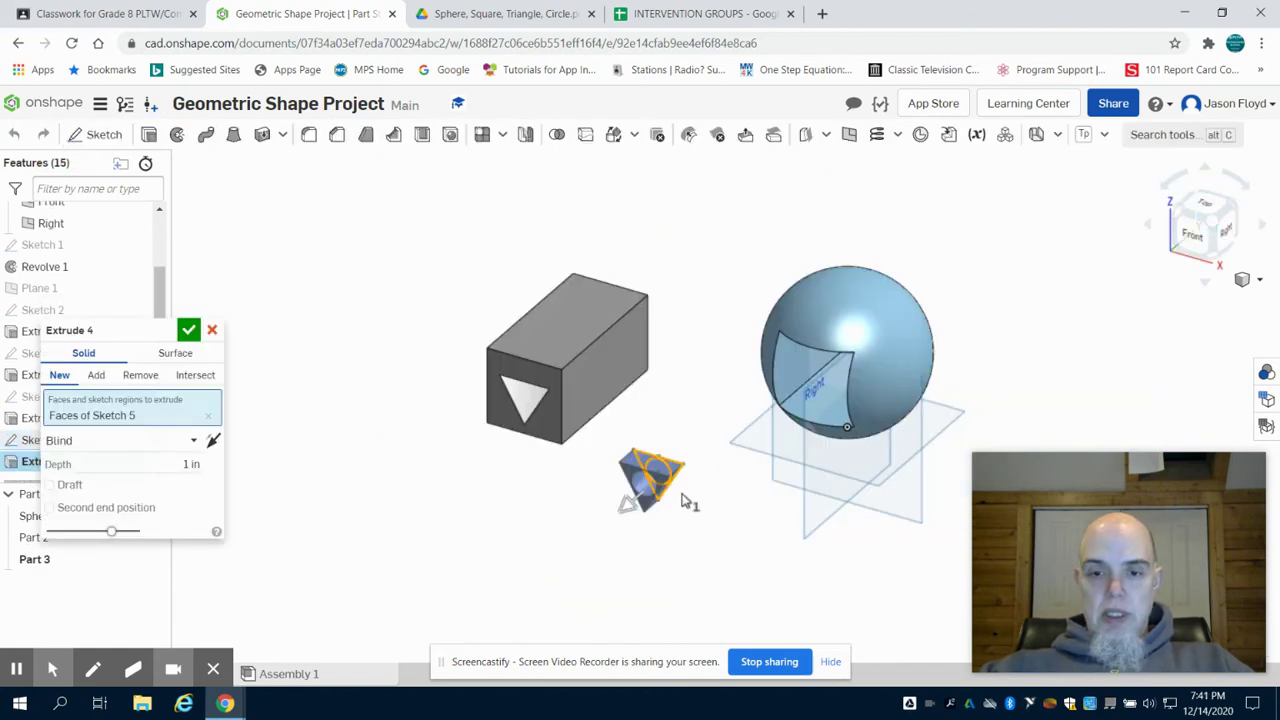
pyautogui.scroll(3, 660, 495)
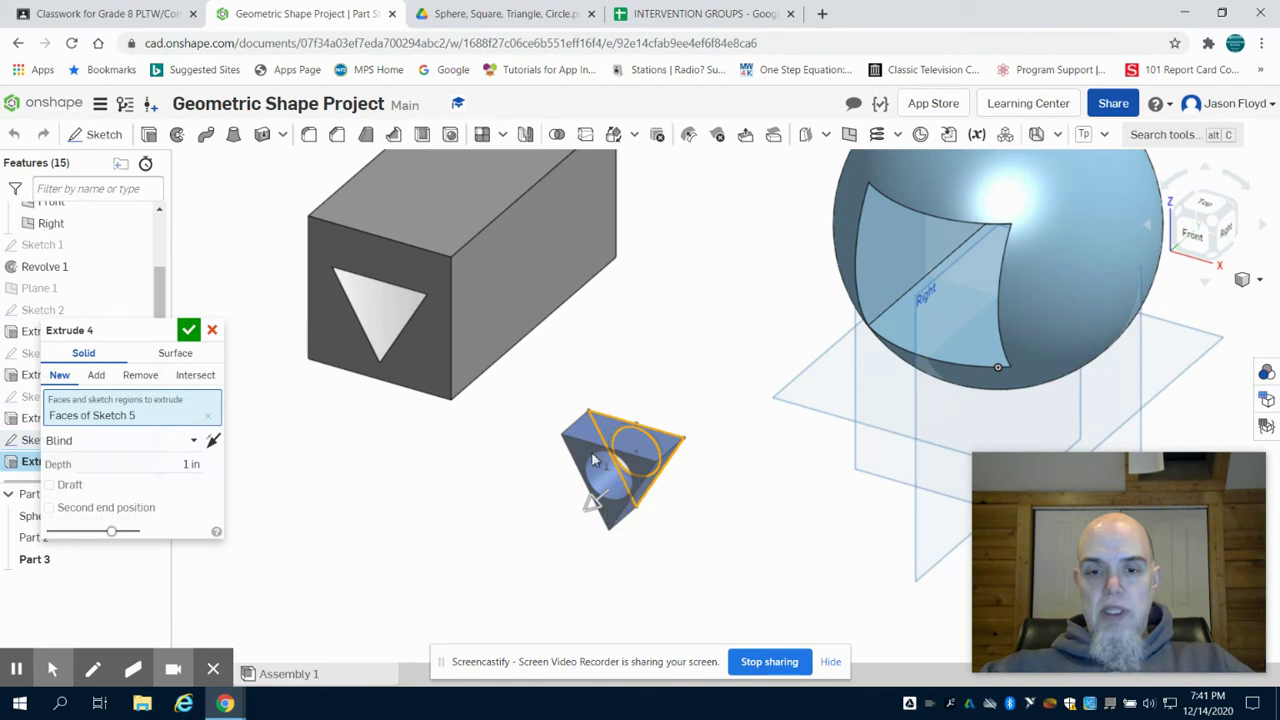
pyautogui.click(186, 464)
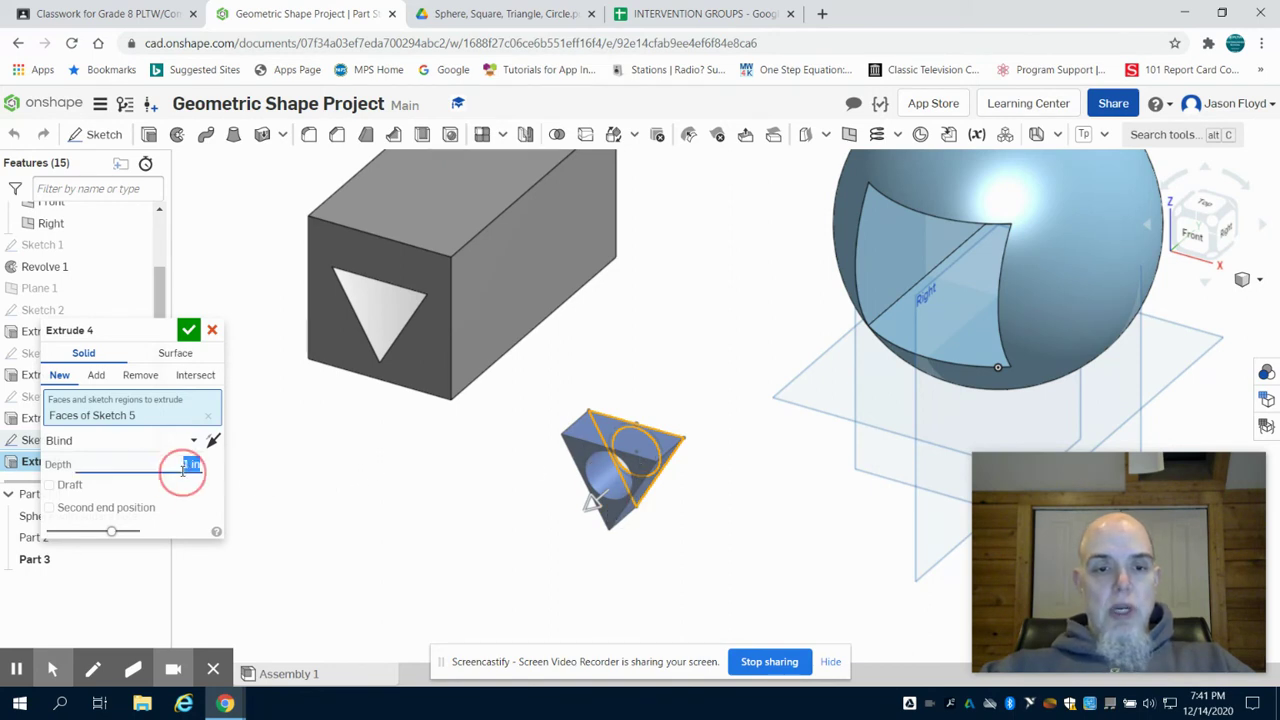
pyautogui.write('6')
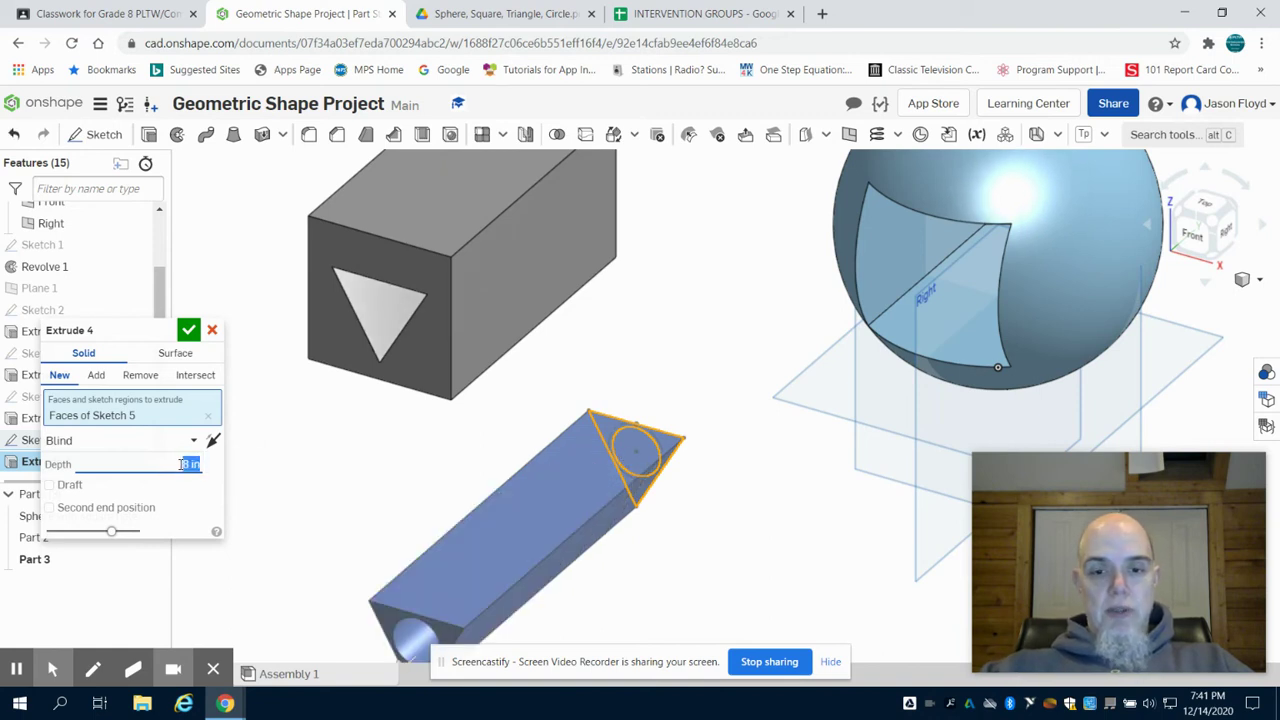
pyautogui.click(188, 330)
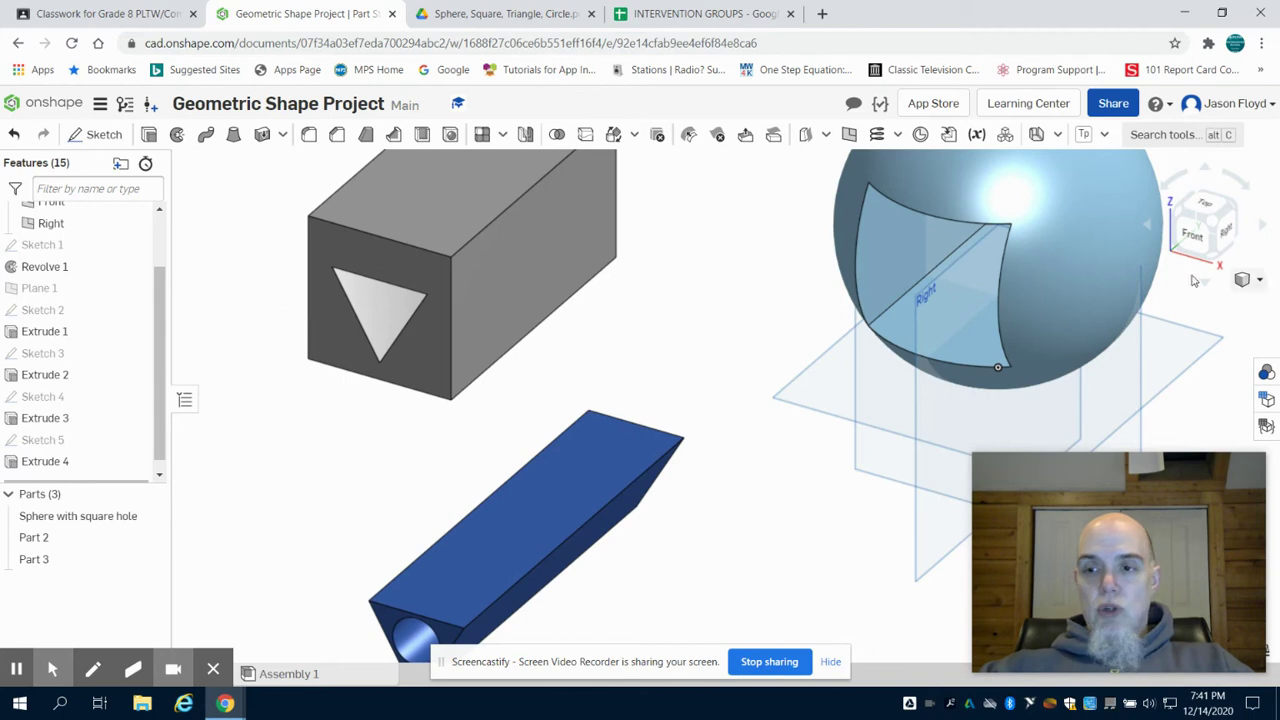
pyautogui.scroll(-3, 587, 595)
pyautogui.click(593, 598)
pyautogui.moveTo(593, 598)
pyautogui.mouseDown(button='right')
pyautogui.moveTo(603, 568)
pyautogui.moveTo(631, 563)
pyautogui.moveTo(603, 586)
pyautogui.mouseUp(button='right')
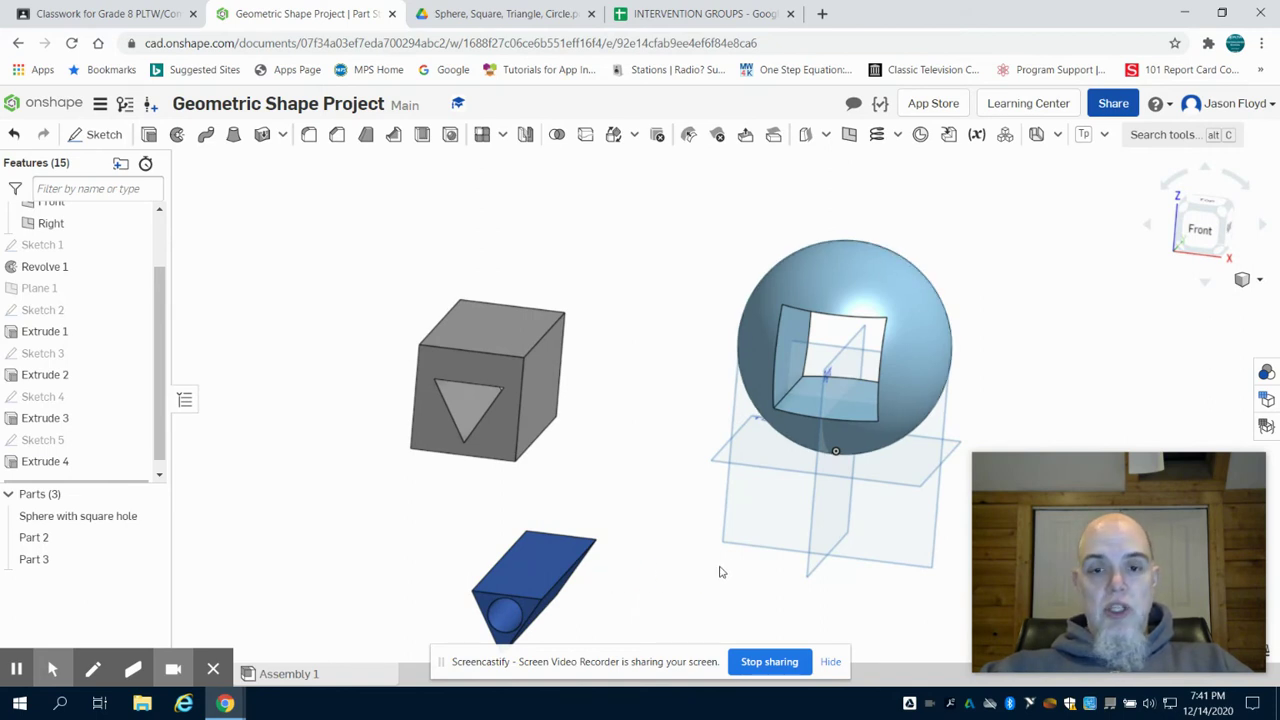
pyautogui.click(1221, 215)
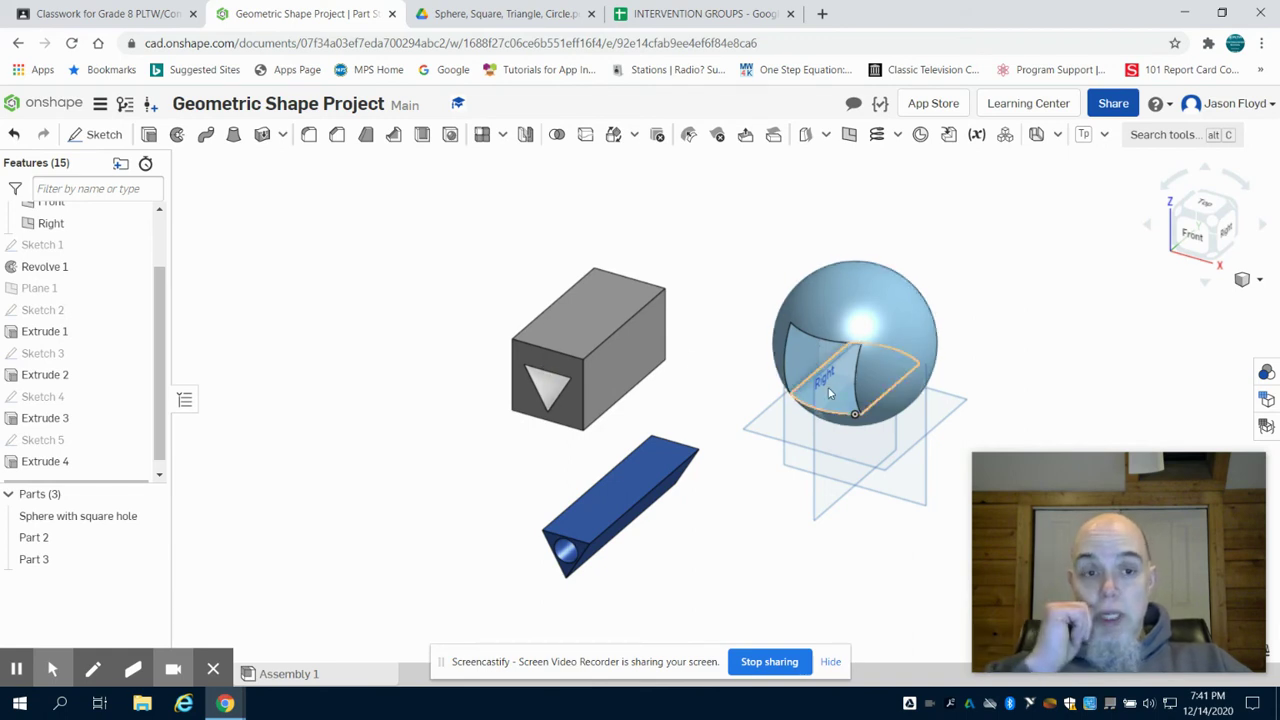
# Step: Read the 'Create a 1 inch by 10 inch Cylinder' PDF page, then return to the part studio
pyautogui.click(538, 12)
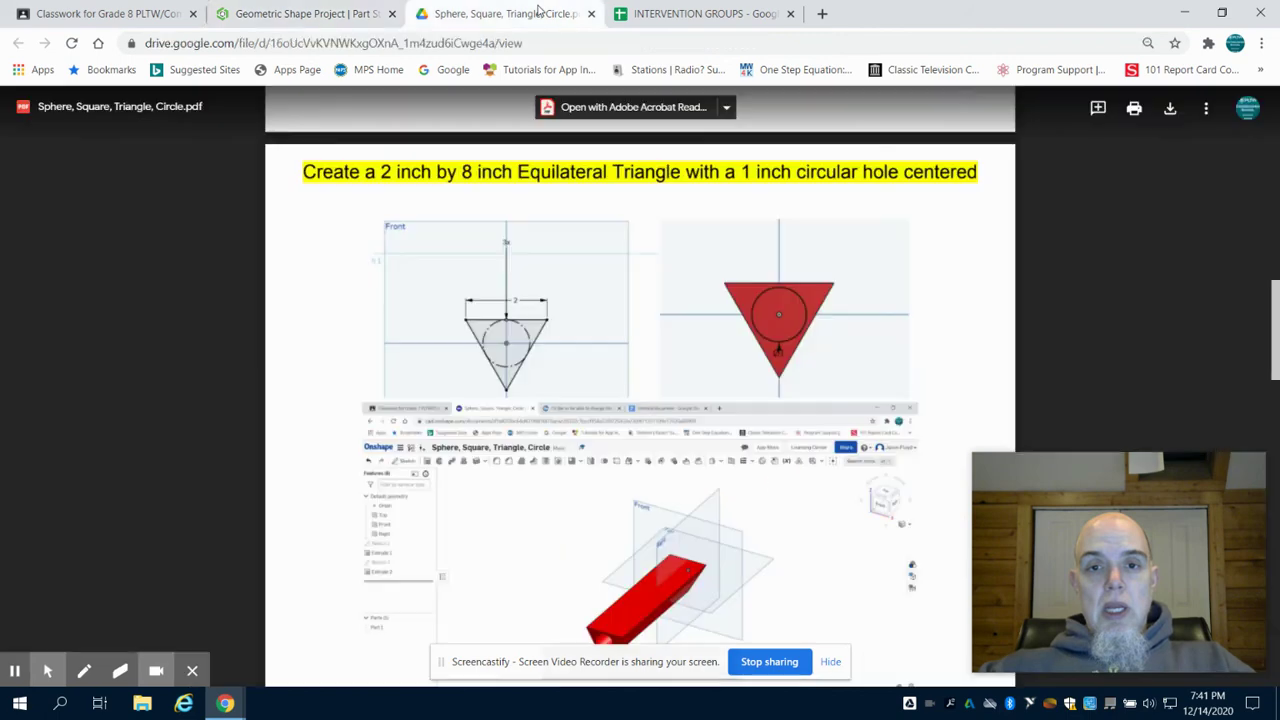
pyautogui.scroll(-5, 621, 338)
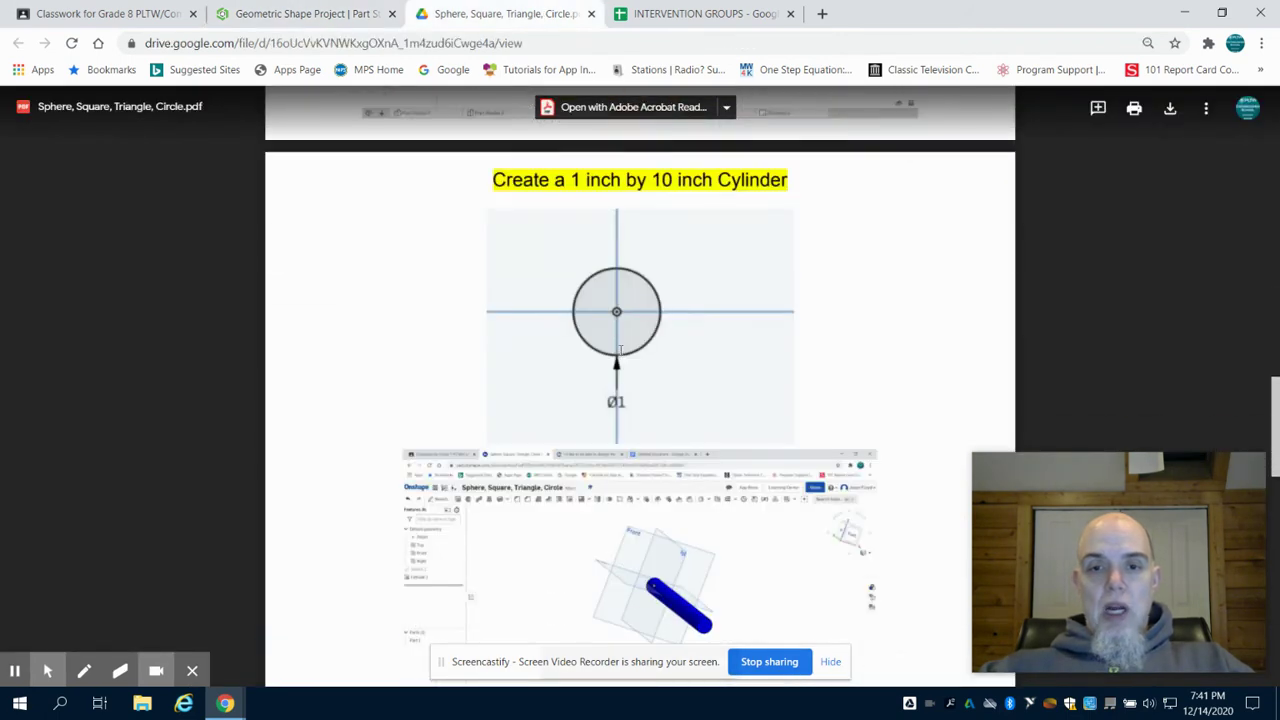
pyautogui.scroll(-2, 620, 350)
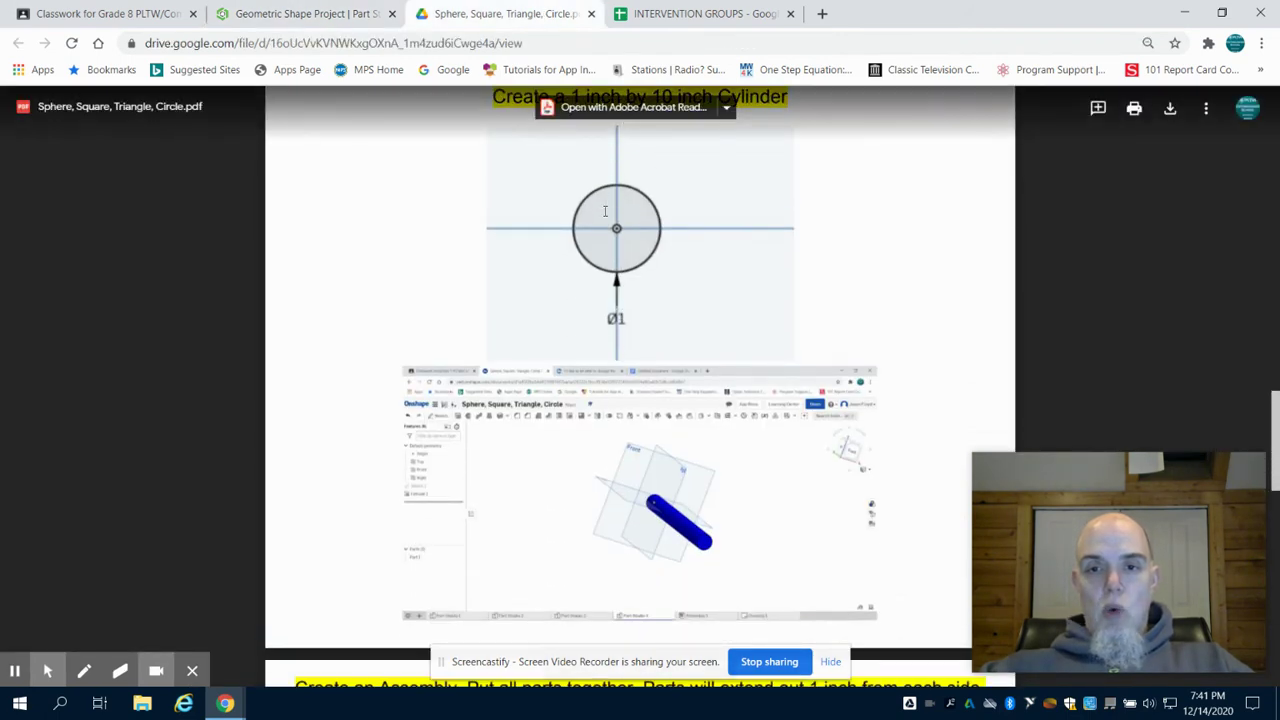
pyautogui.scroll(2, 605, 211)
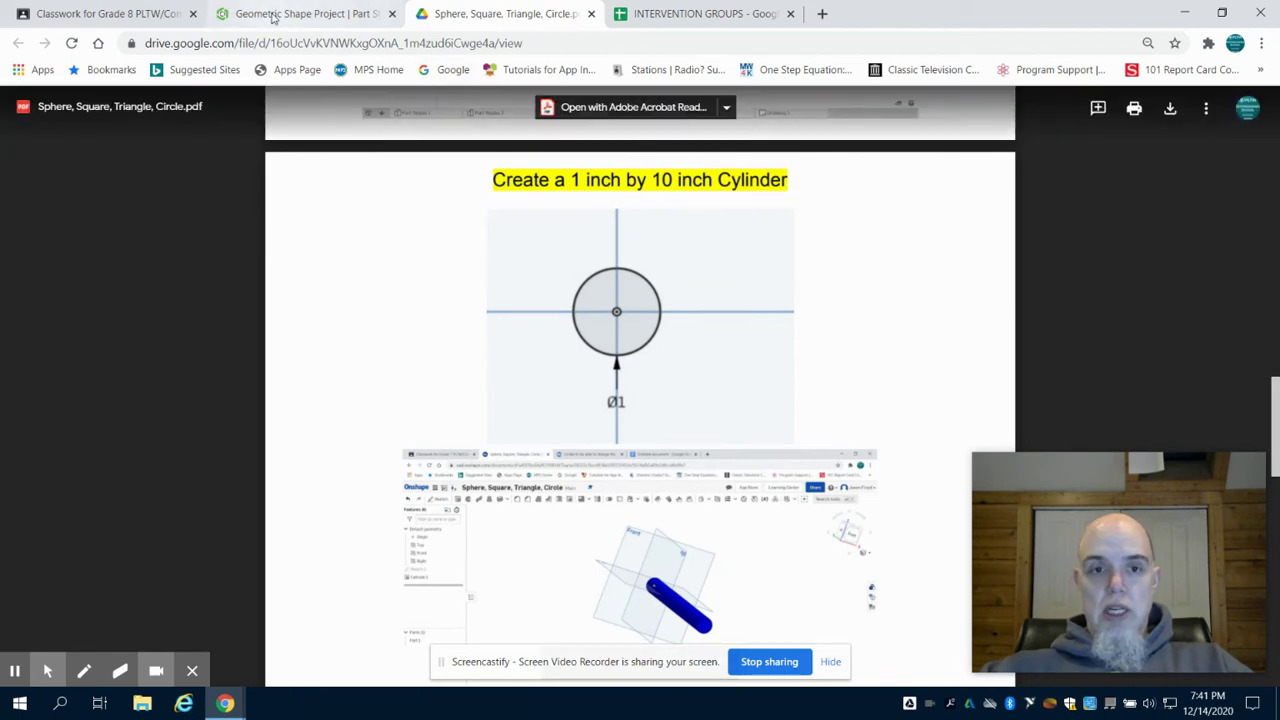
pyautogui.click(272, 15)
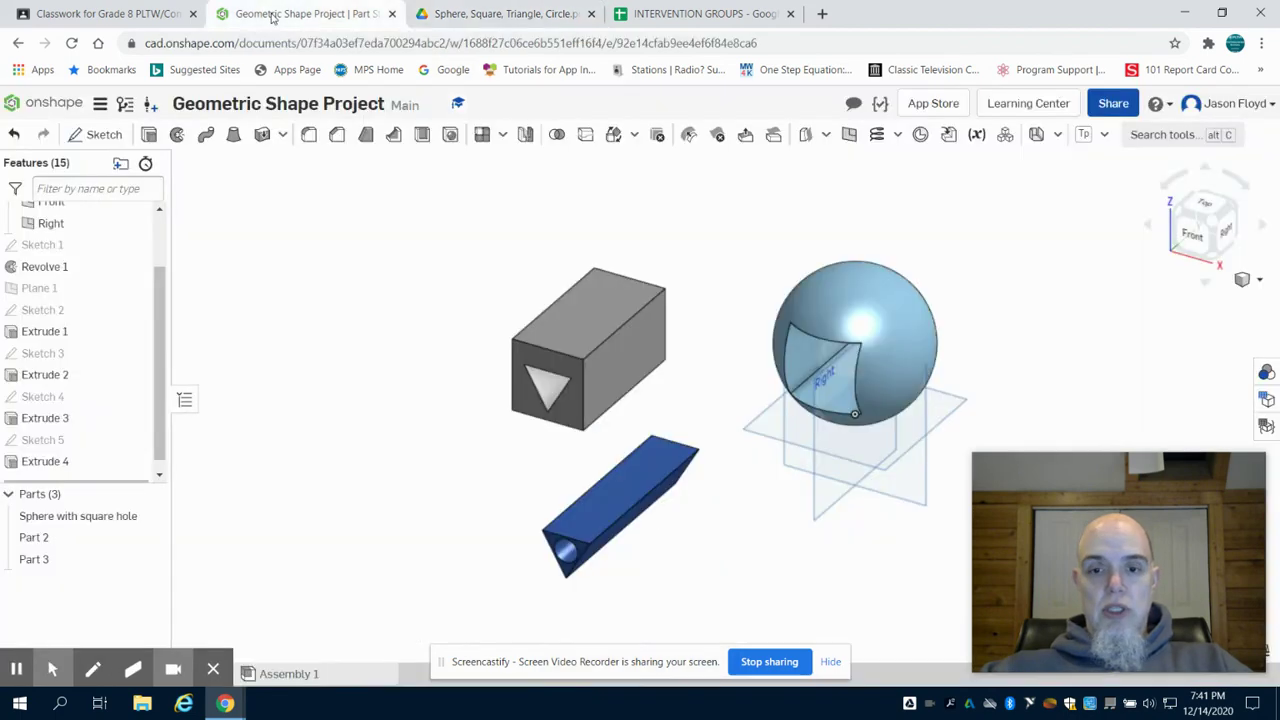
# Step: Sketch a 1 in diameter center-point circle on the Front plane below the sphere
pyautogui.click(104, 135)
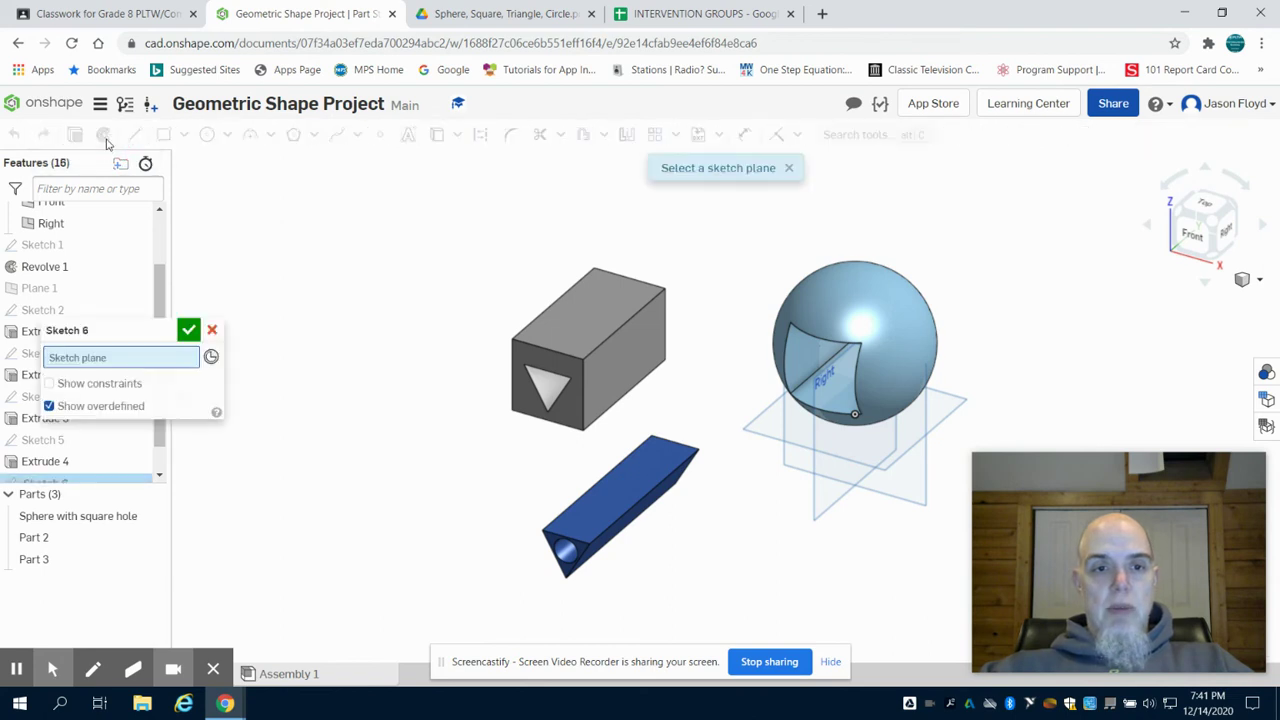
pyautogui.click(922, 490)
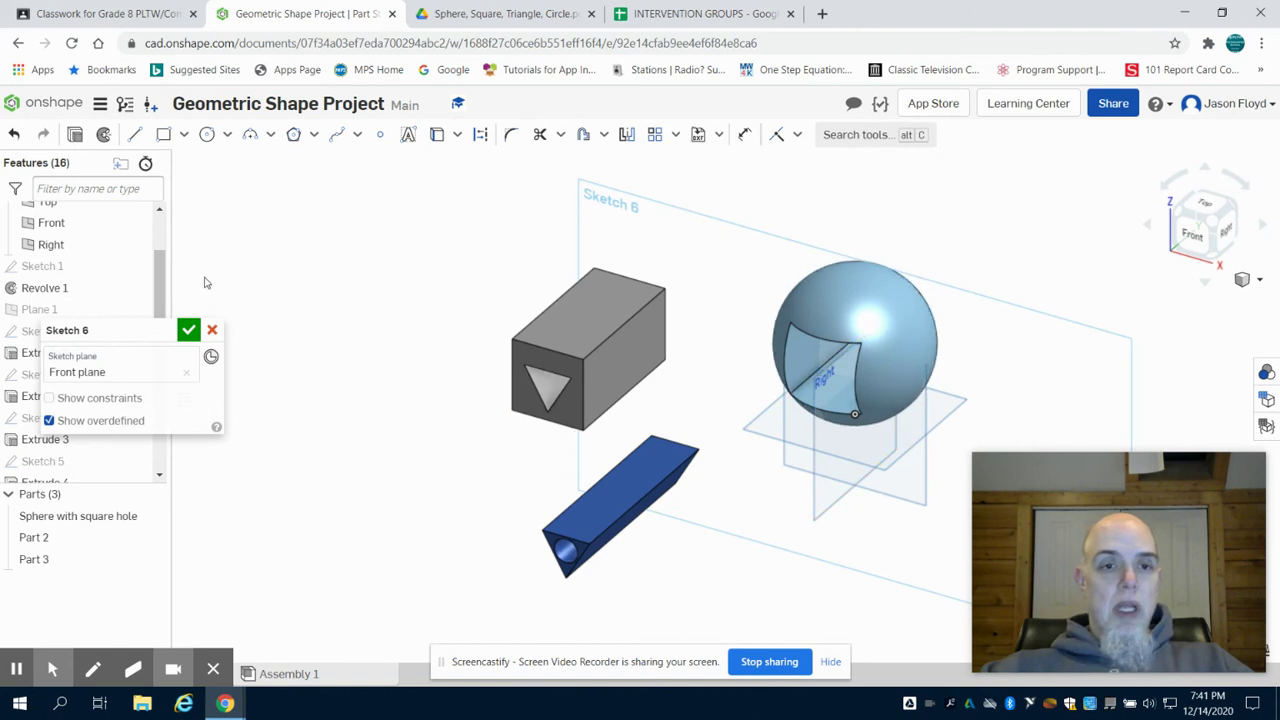
pyautogui.click(207, 135)
pyautogui.click(1193, 236)
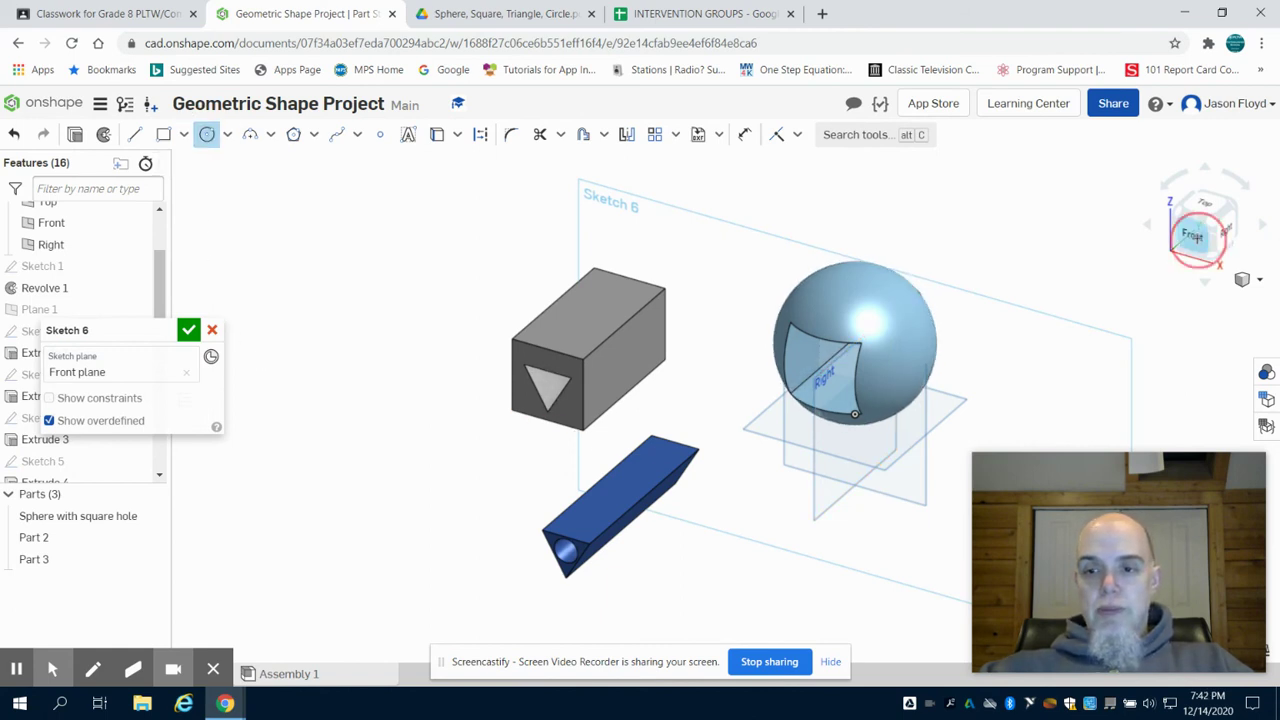
pyautogui.click(822, 546)
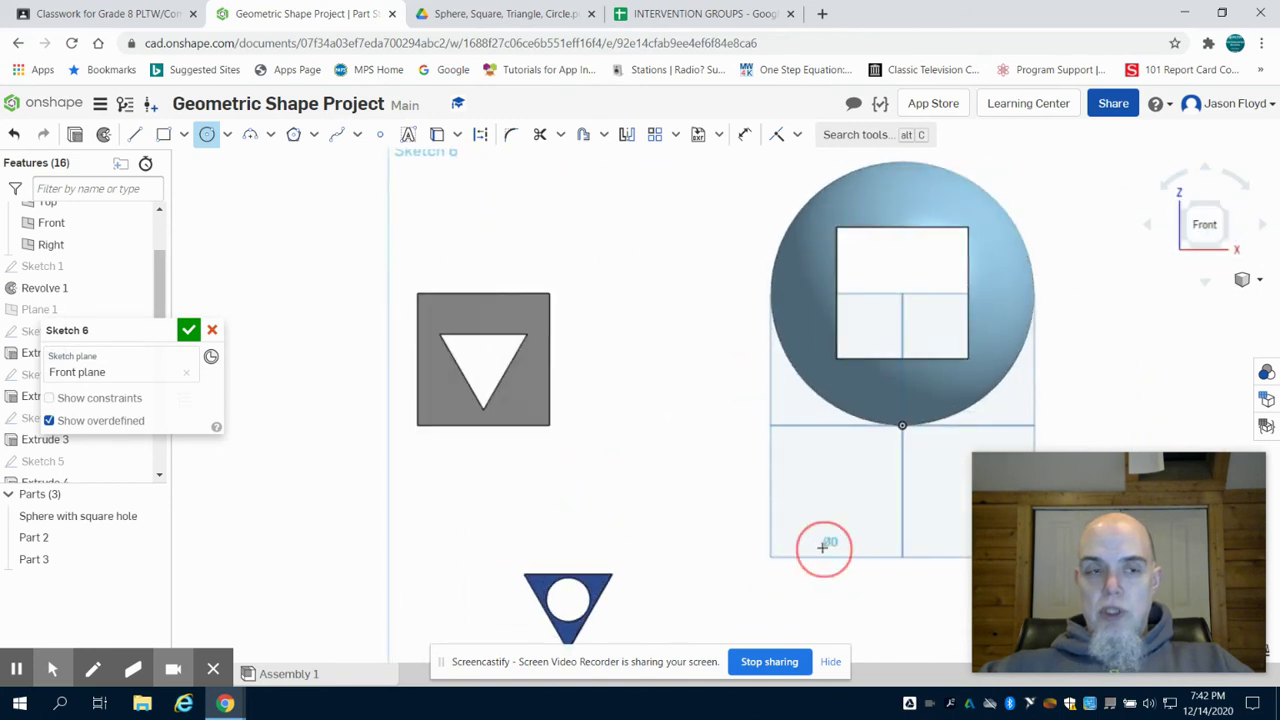
pyautogui.click(816, 487)
pyautogui.write('1')
pyautogui.press('Return')
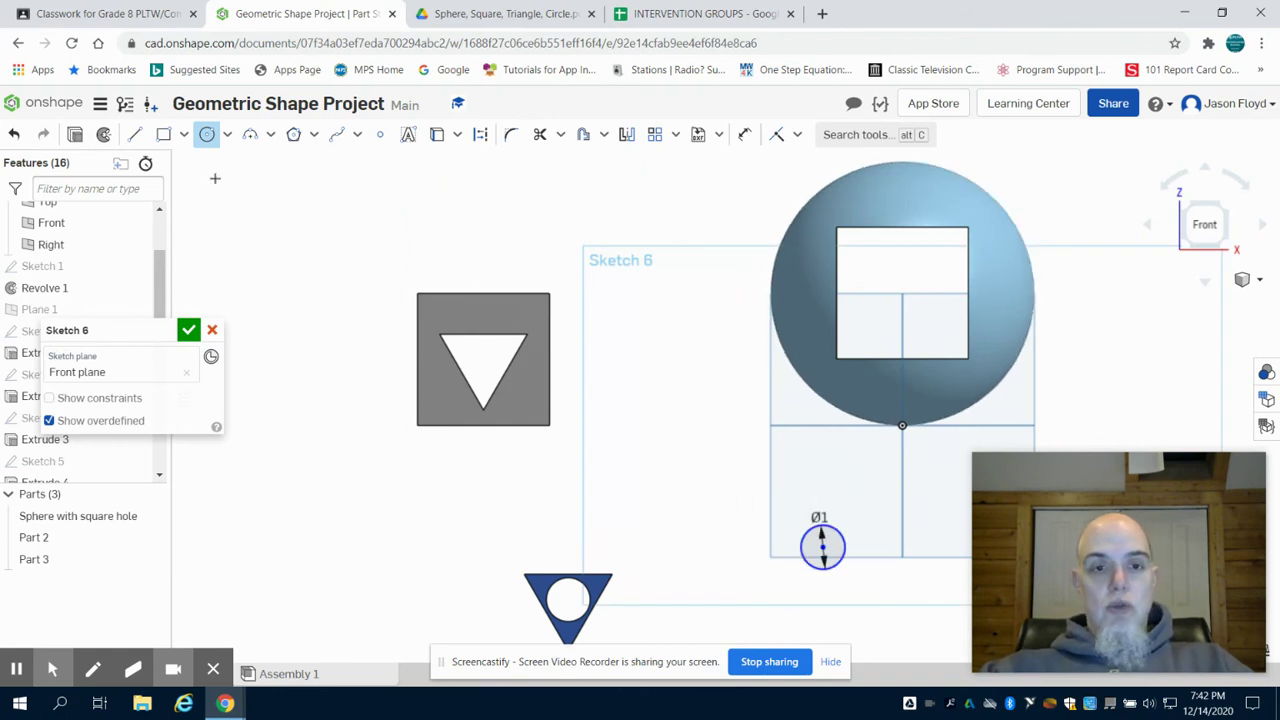
# Step: Extrude the circle 10 in into Part 4, a cylinder, and switch to an isometric view
pyautogui.hotkey('shift', 'e')
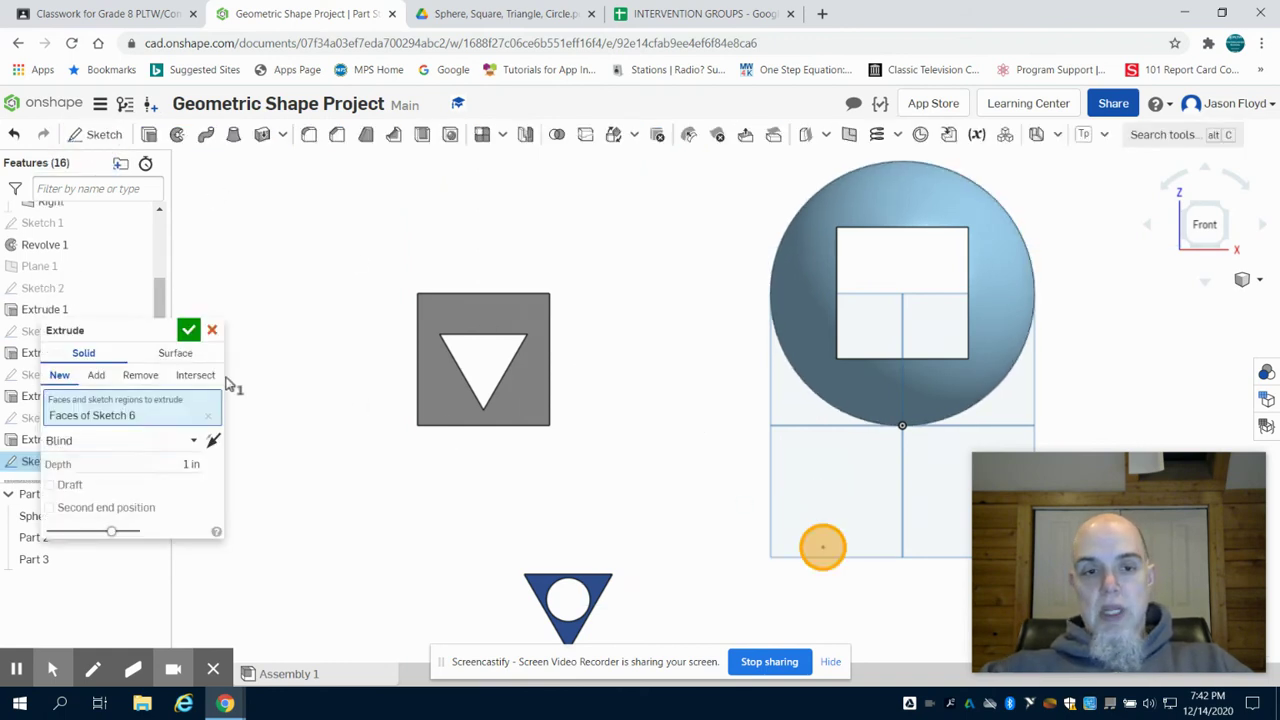
pyautogui.click(188, 463)
pyautogui.write('10')
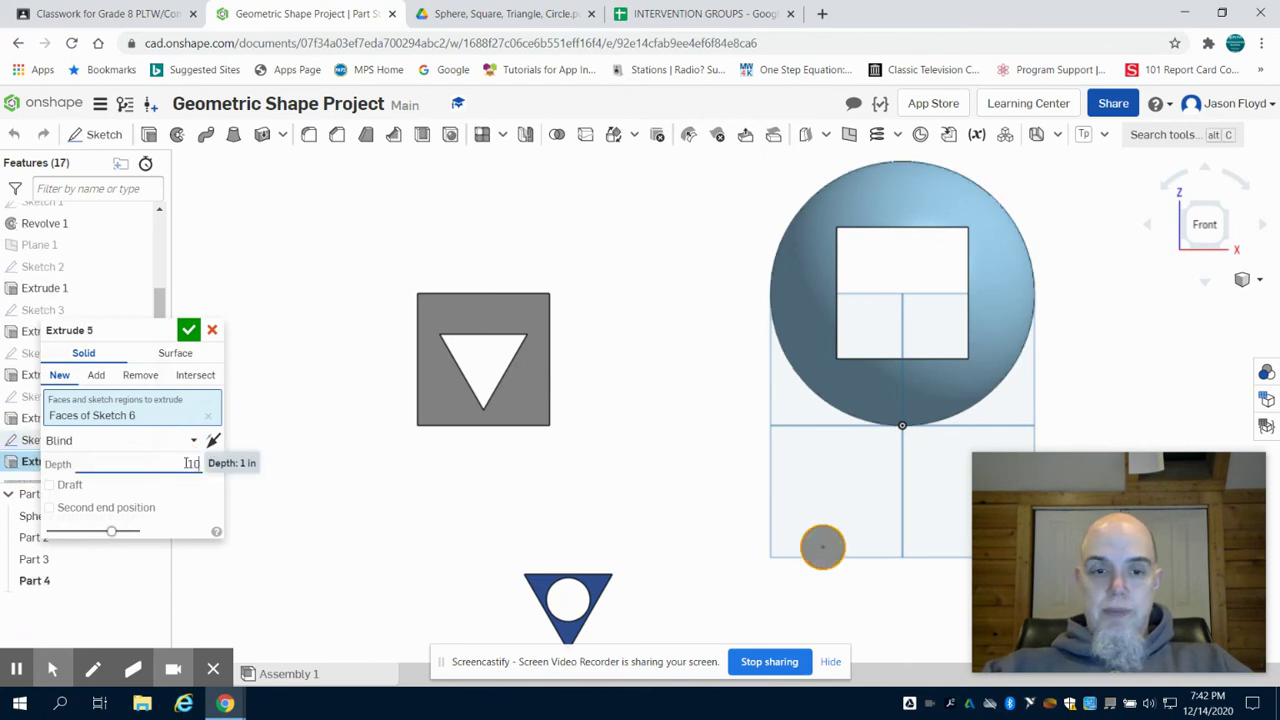
pyautogui.click(188, 330)
pyautogui.click(1223, 208)
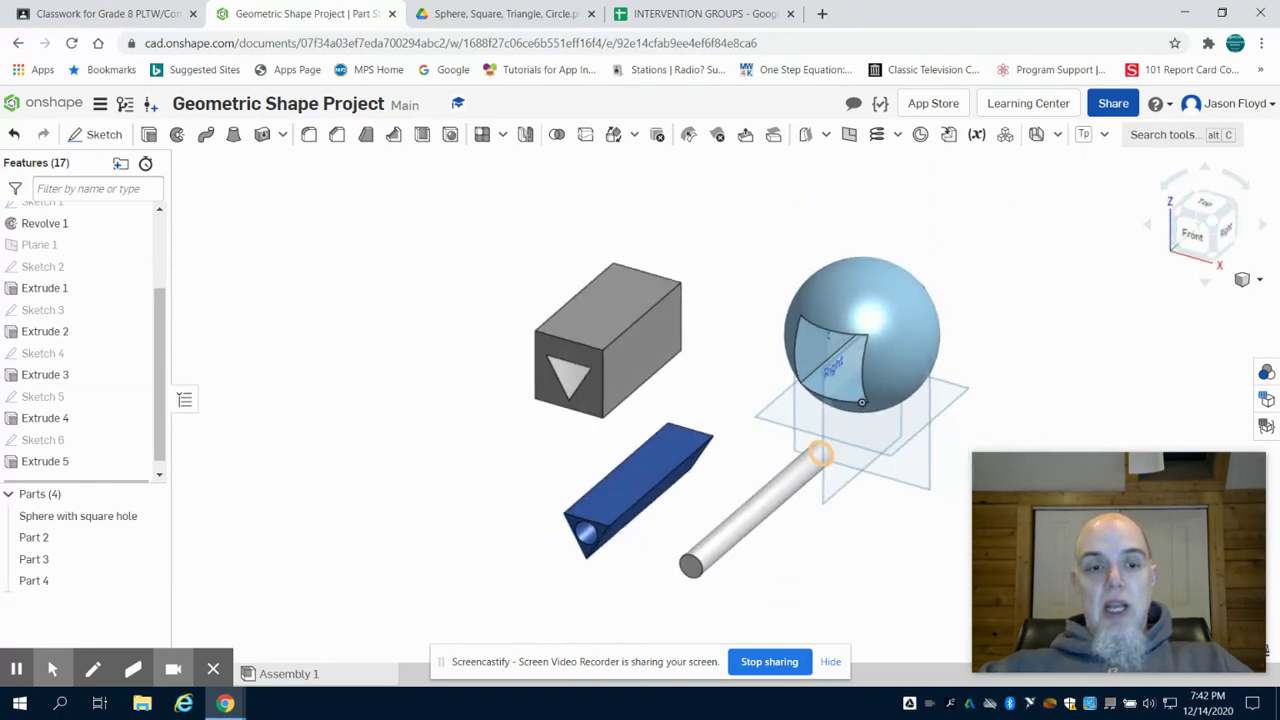
# Step: Rename Part 2 to 'Rectangle with a triangle hole'
pyautogui.rightClick(43, 540)
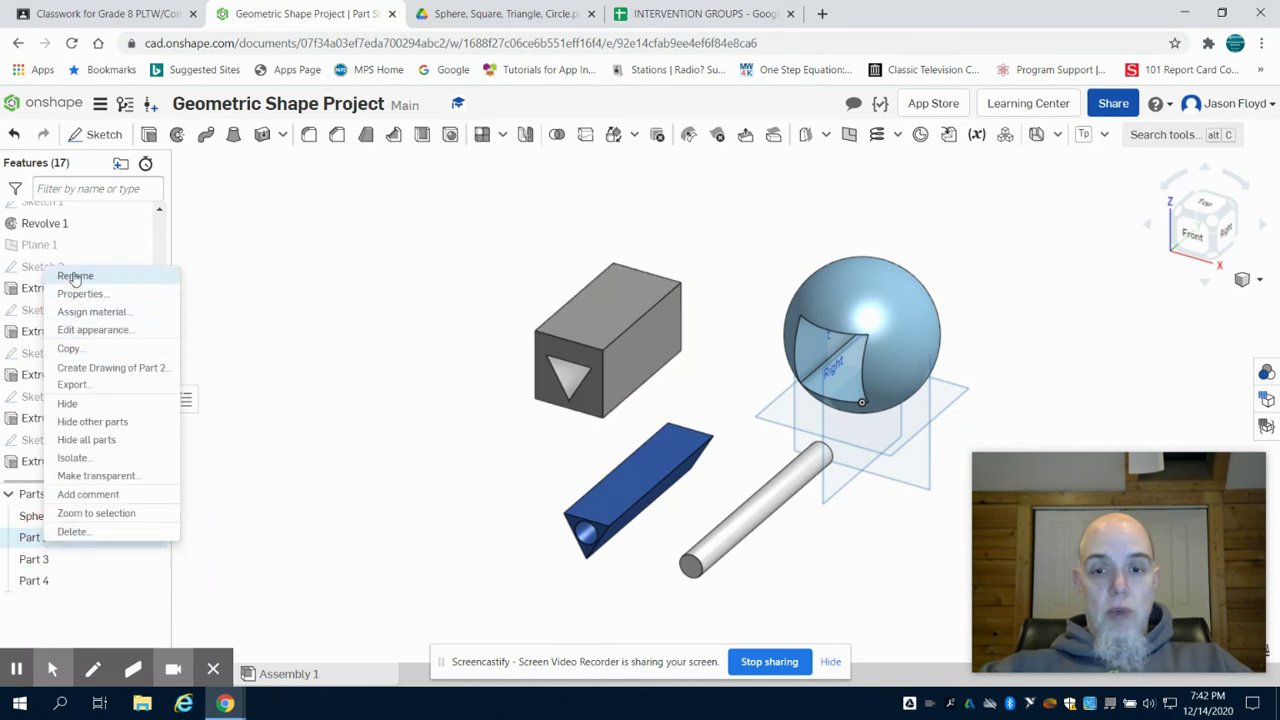
pyautogui.click(74, 276)
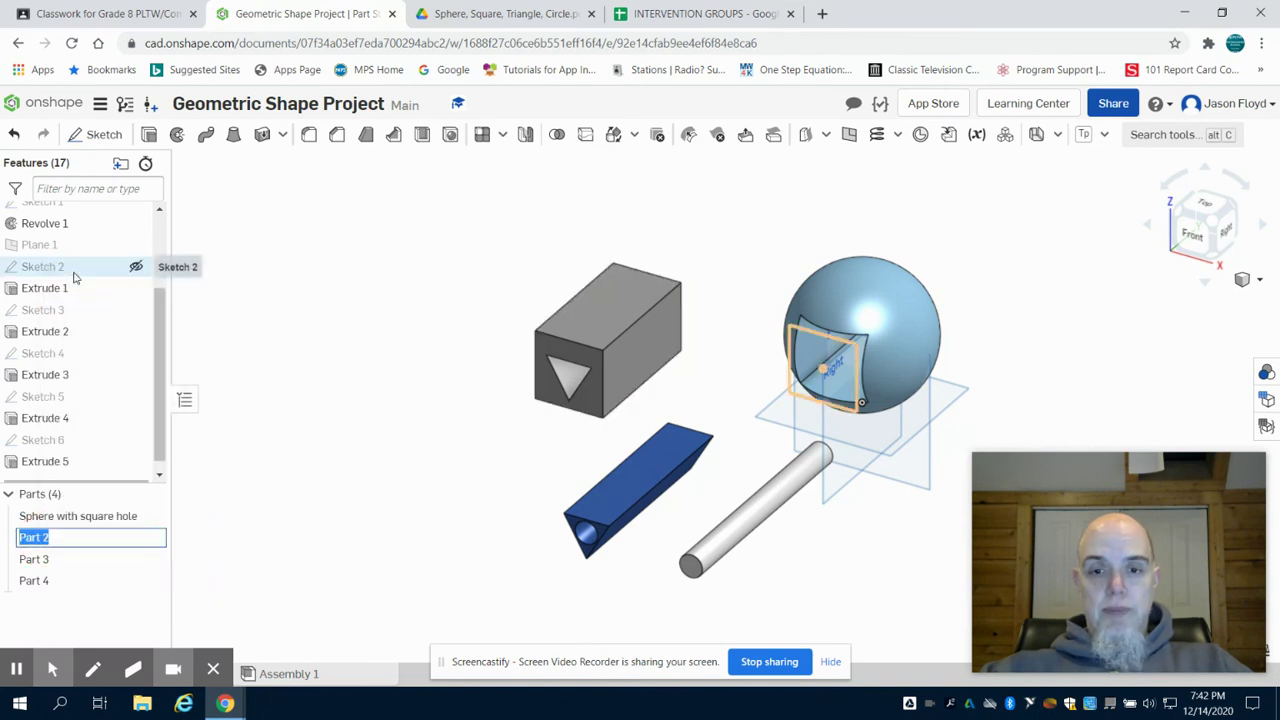
pyautogui.write('Rectang')
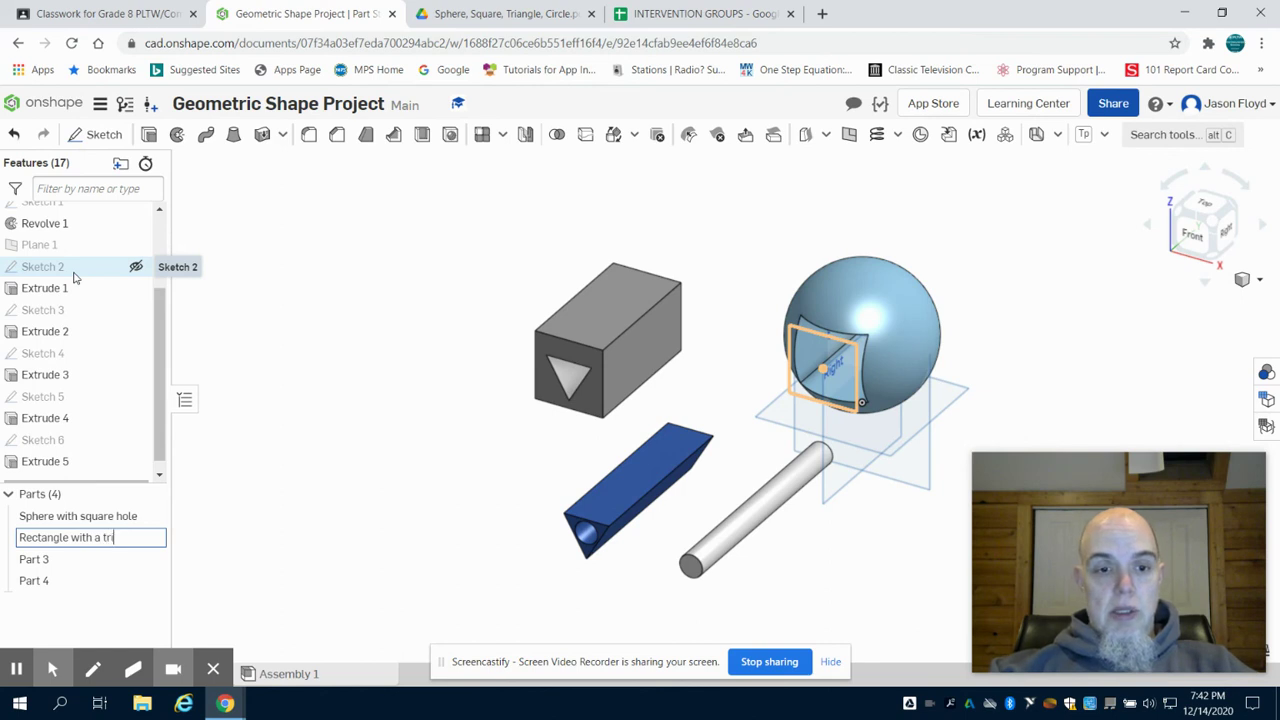
pyautogui.write('le hole')
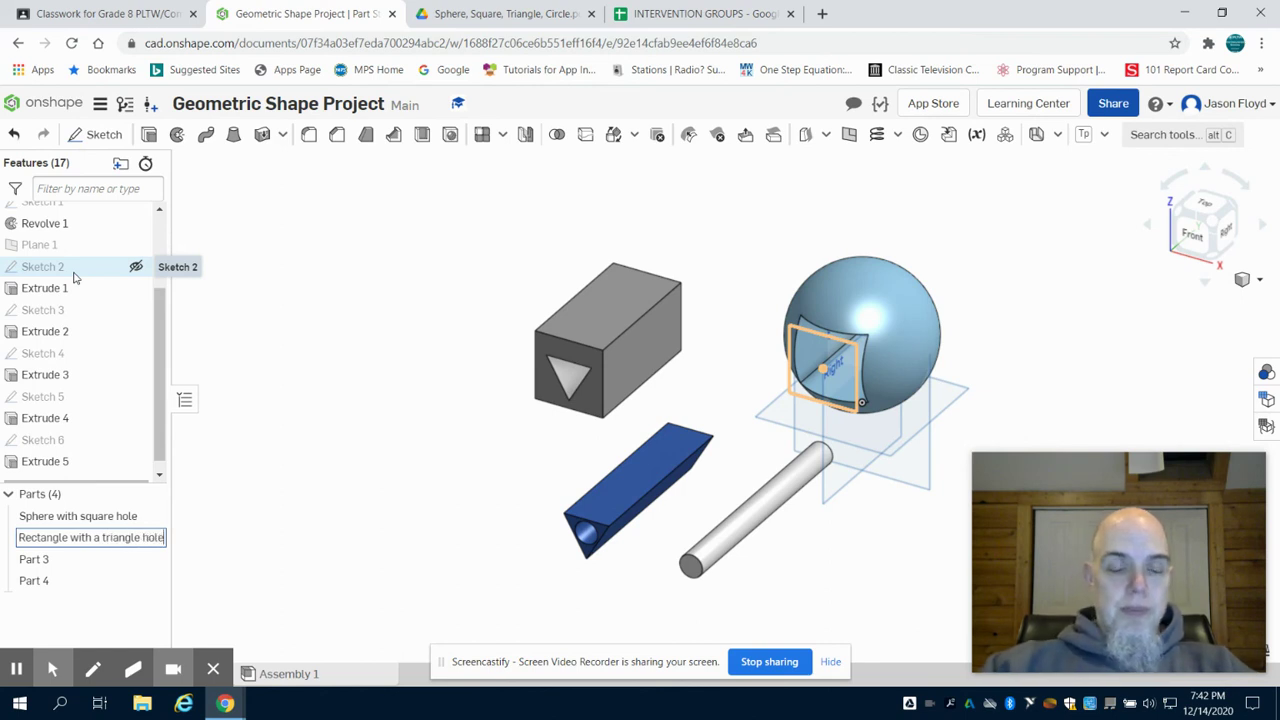
# Step: Rename Part 3 to 'Triangle with circle hole'
pyautogui.click(52, 562)
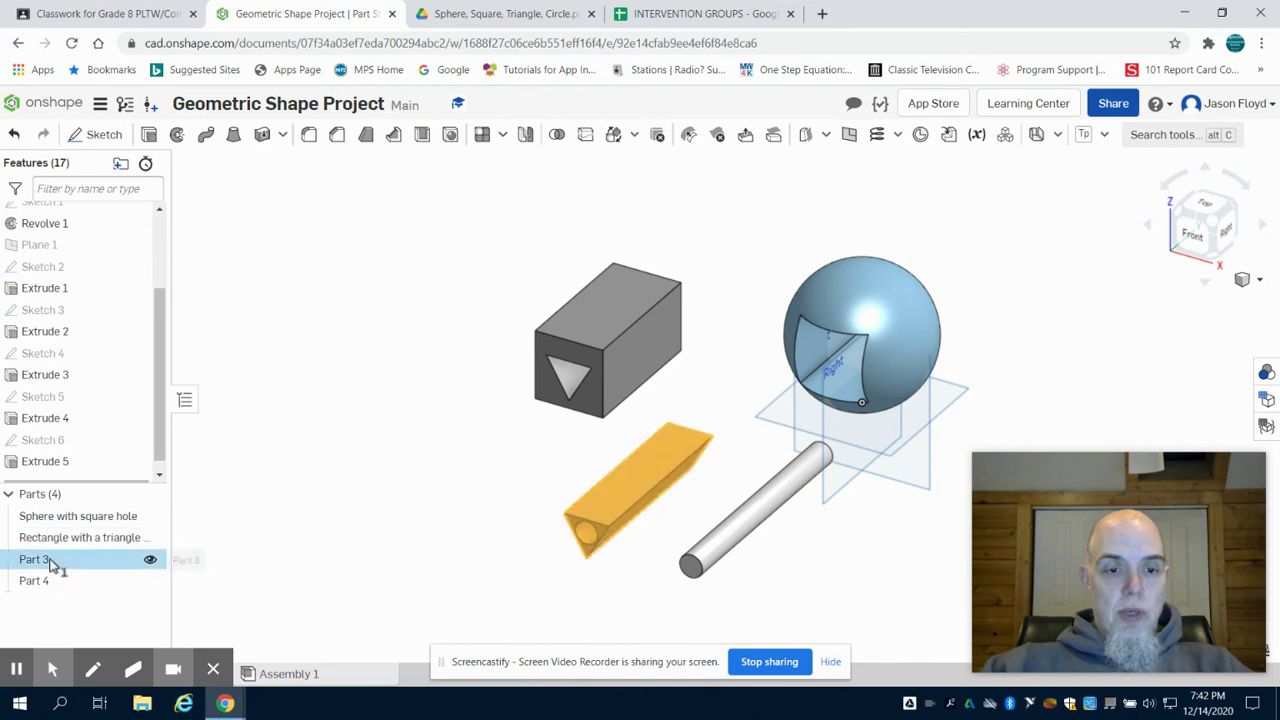
pyautogui.rightClick(54, 560)
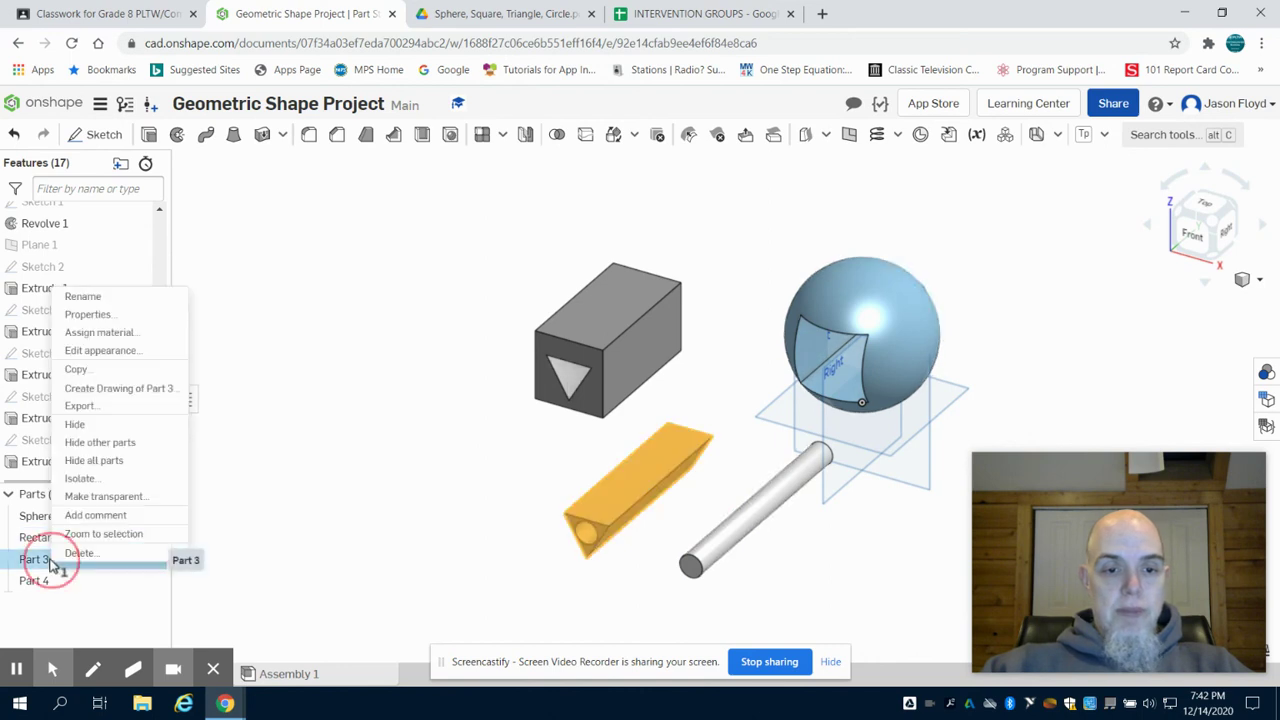
pyautogui.click(155, 306)
pyautogui.write('Triangle with circ')
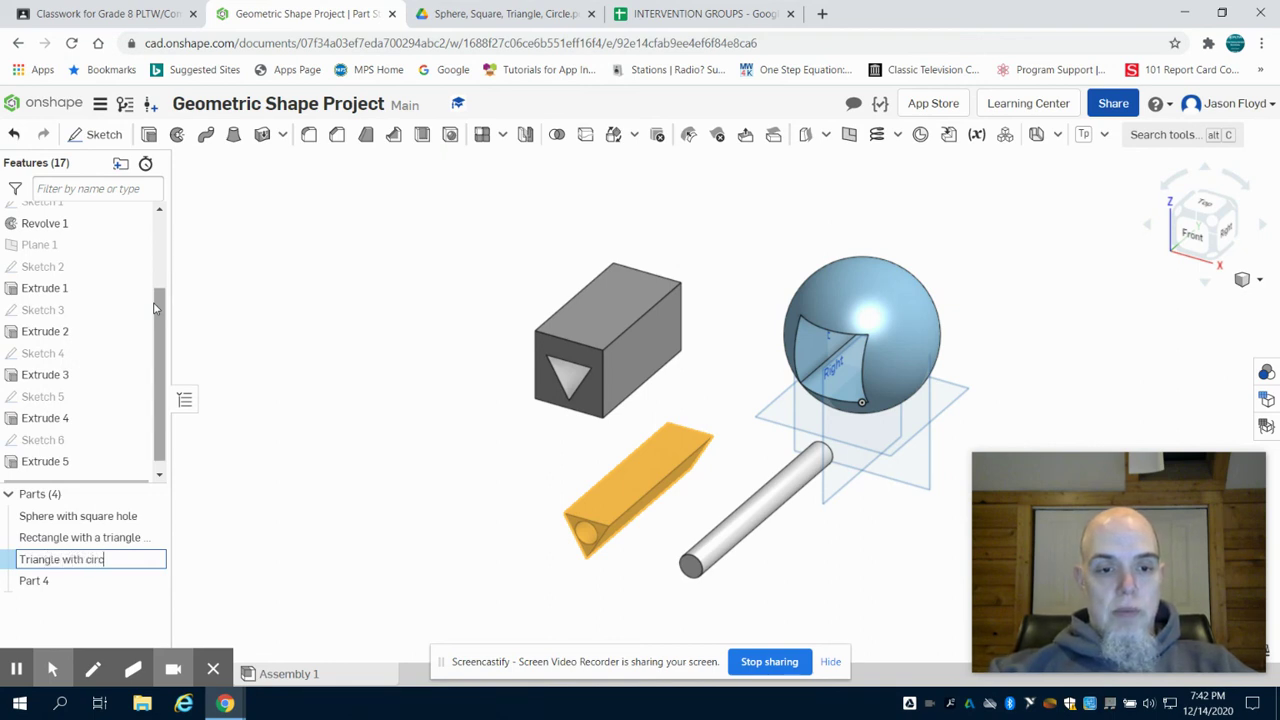
pyautogui.write('le hole')
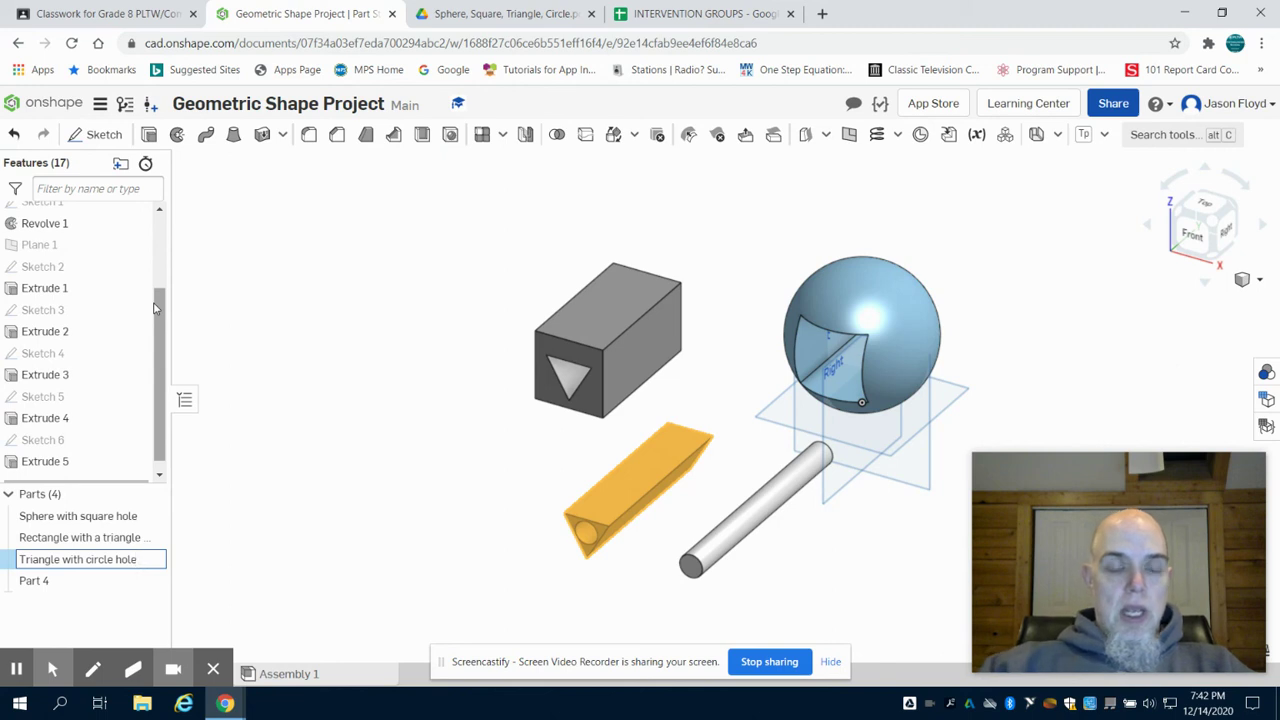
pyautogui.press('Return')
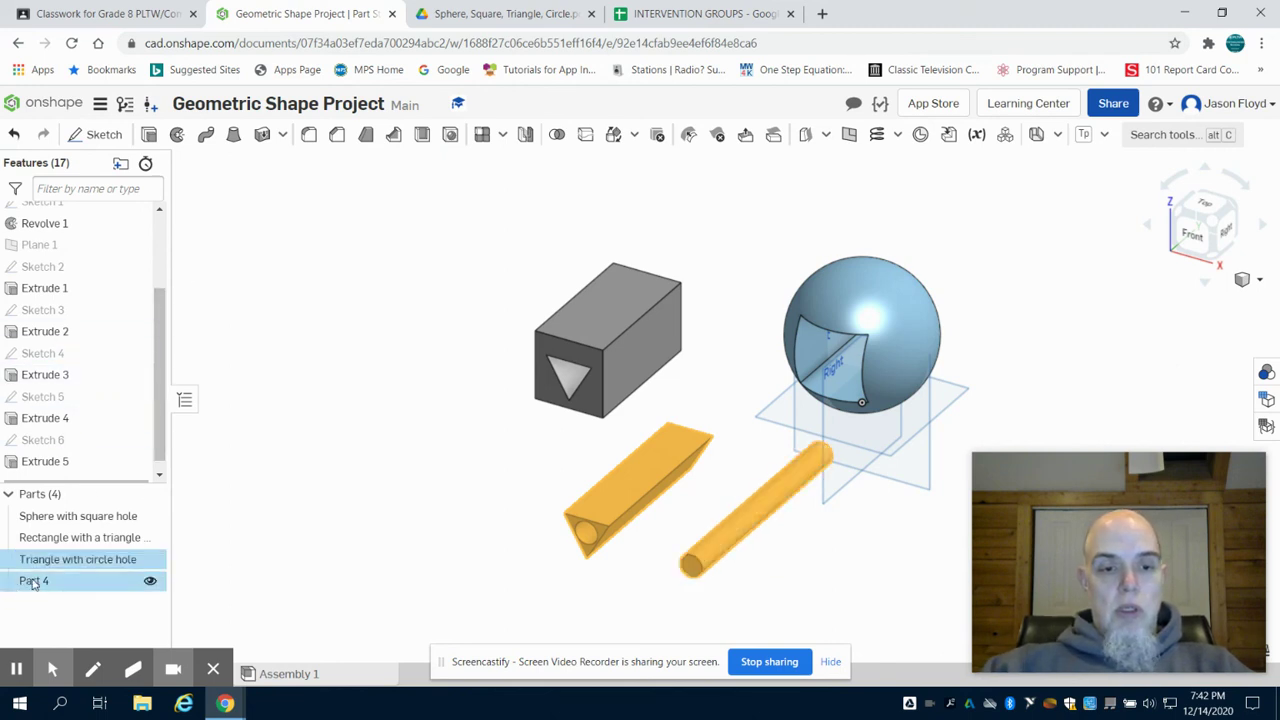
# Step: Rename Part 4 to 'Cylinder'
pyautogui.rightClick(94, 588)
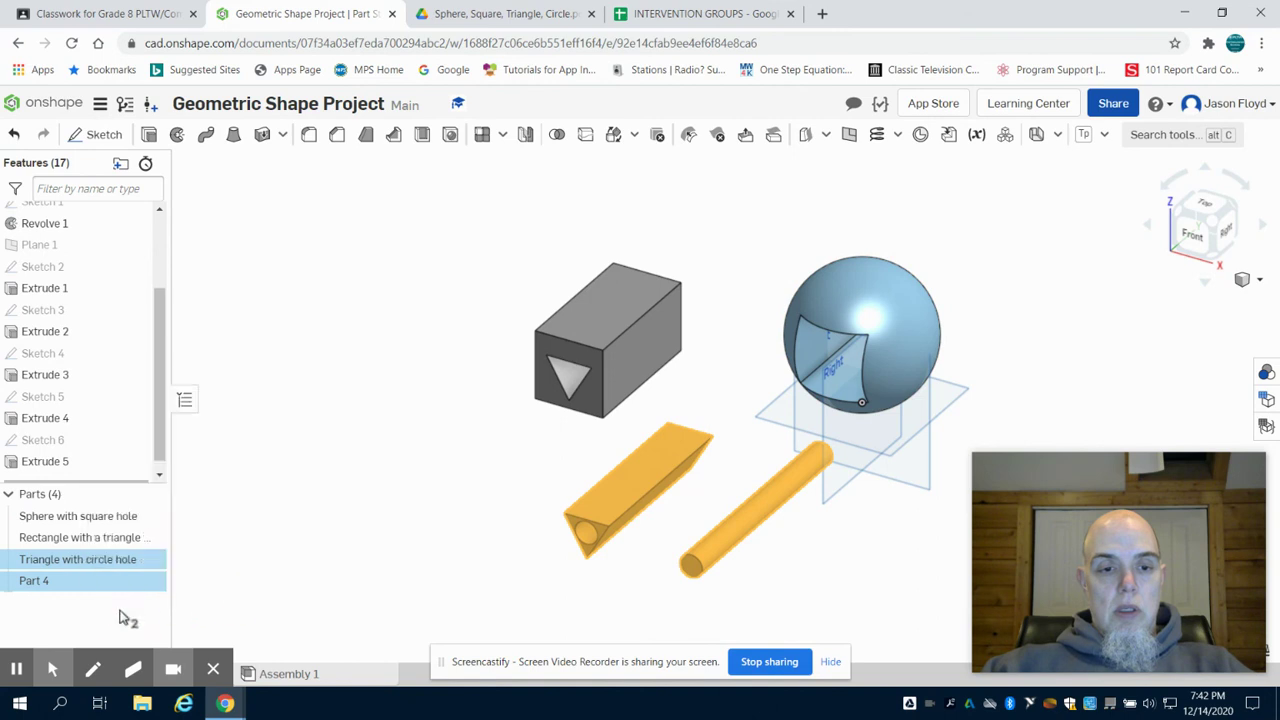
pyautogui.keyDown('ctrl'); pyautogui.click(104, 518); pyautogui.keyUp('ctrl')
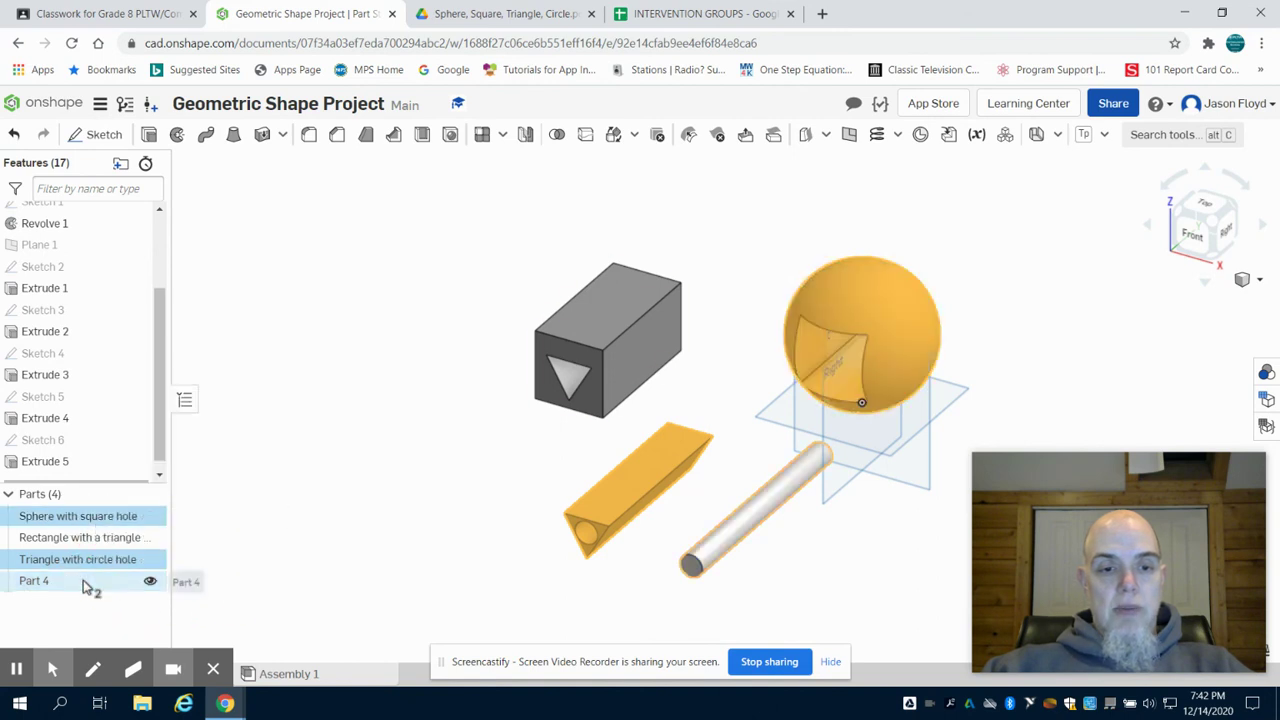
pyautogui.keyDown('ctrl'); pyautogui.click(83, 580); pyautogui.keyUp('ctrl')
pyautogui.keyDown('ctrl'); pyautogui.click(80, 560); pyautogui.keyUp('ctrl')
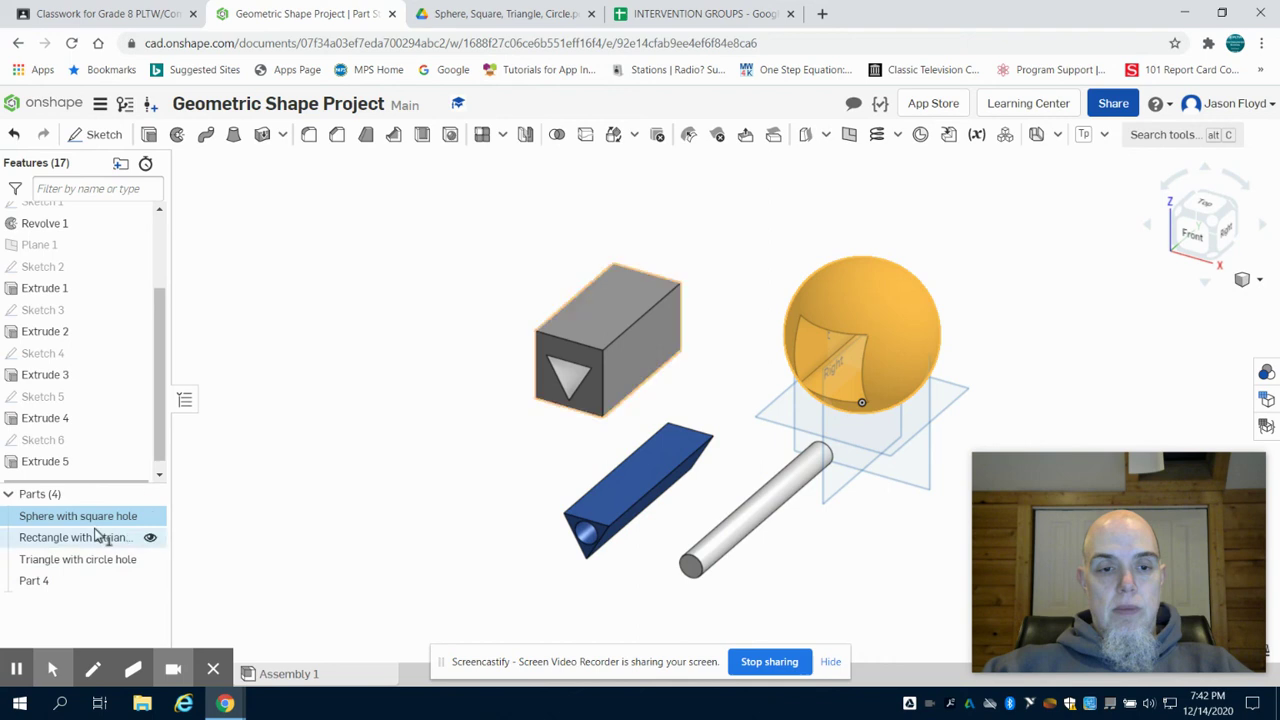
pyautogui.keyDown('ctrl'); pyautogui.click(98, 524); pyautogui.keyUp('ctrl')
pyautogui.rightClick(60, 581)
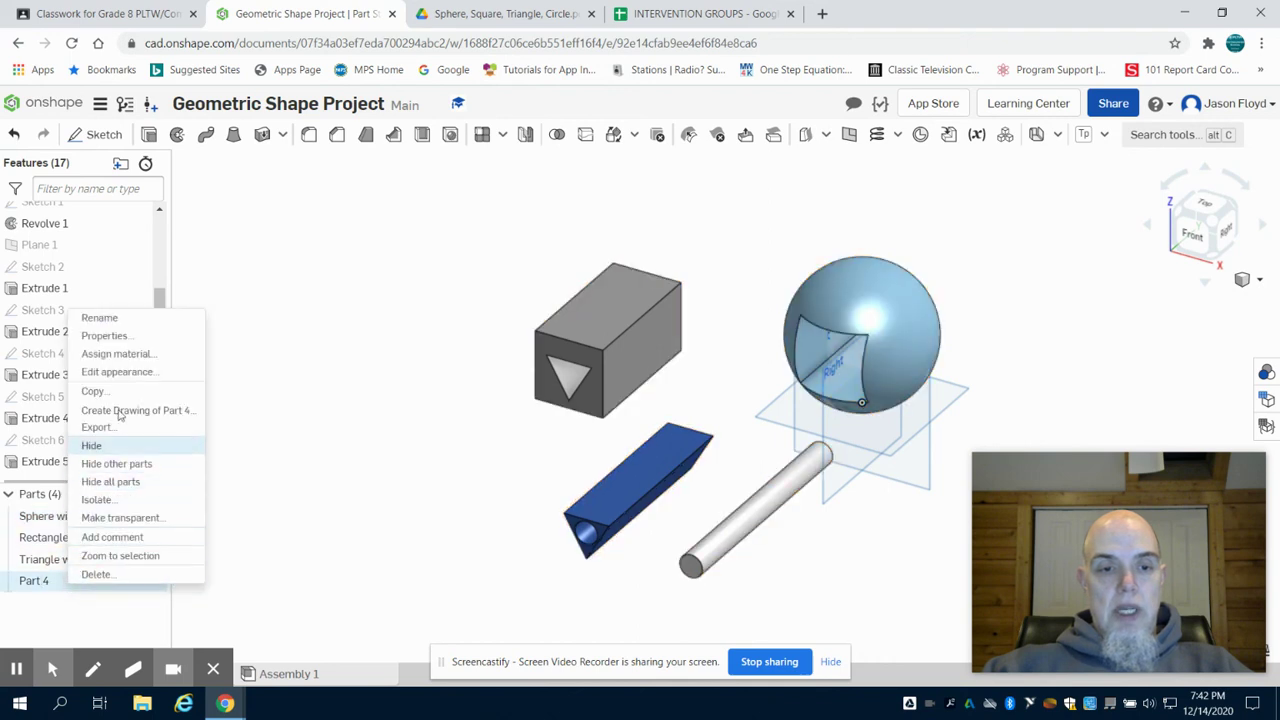
pyautogui.click(119, 321)
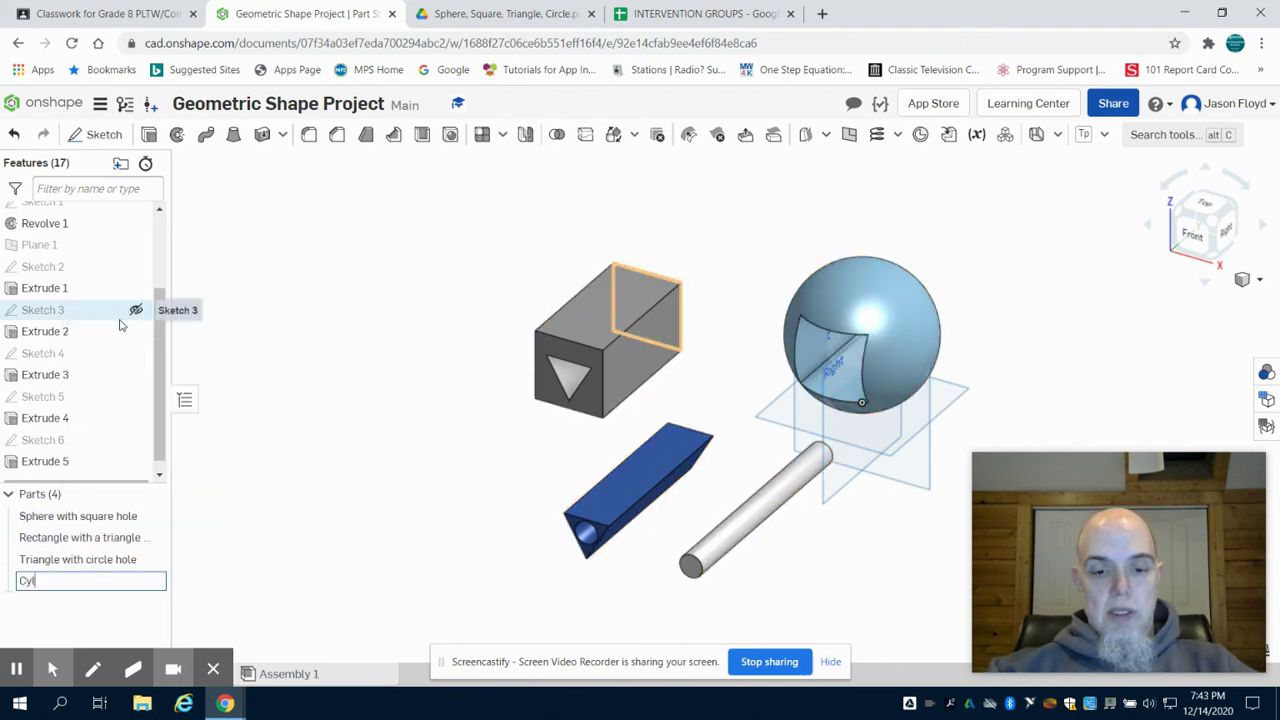
pyautogui.write('Cylinder')
pyautogui.press('Return')
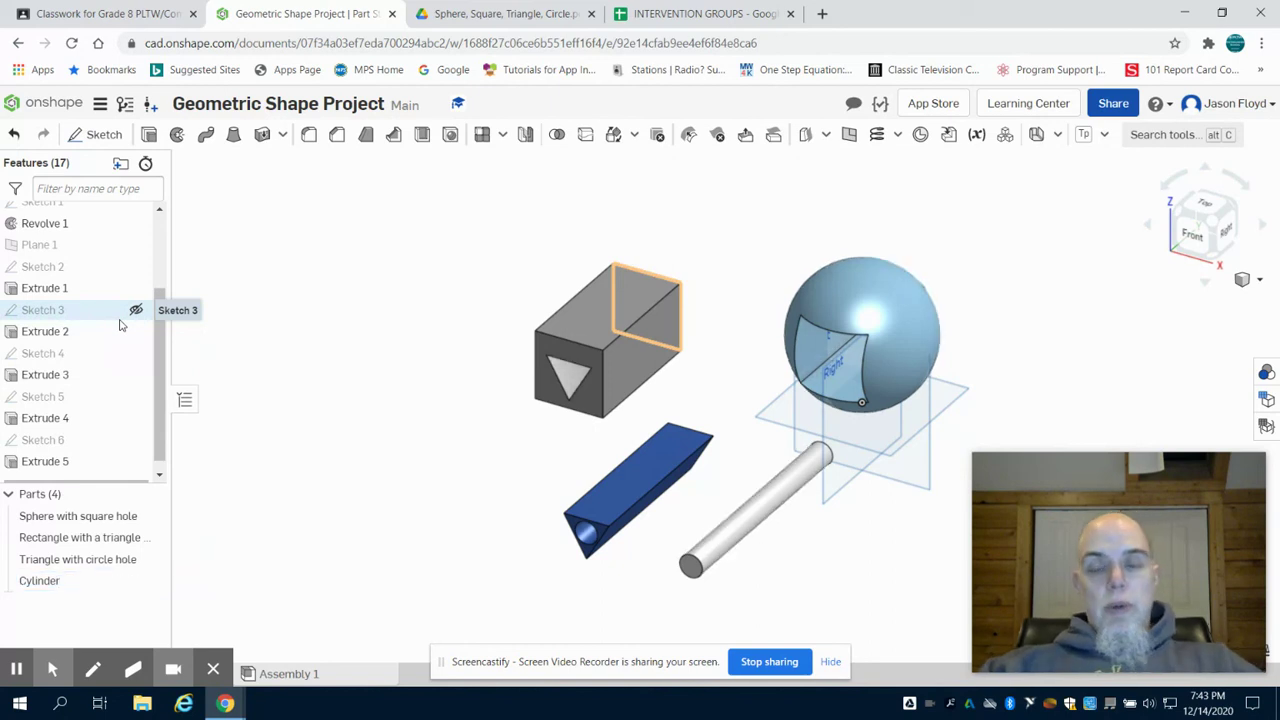